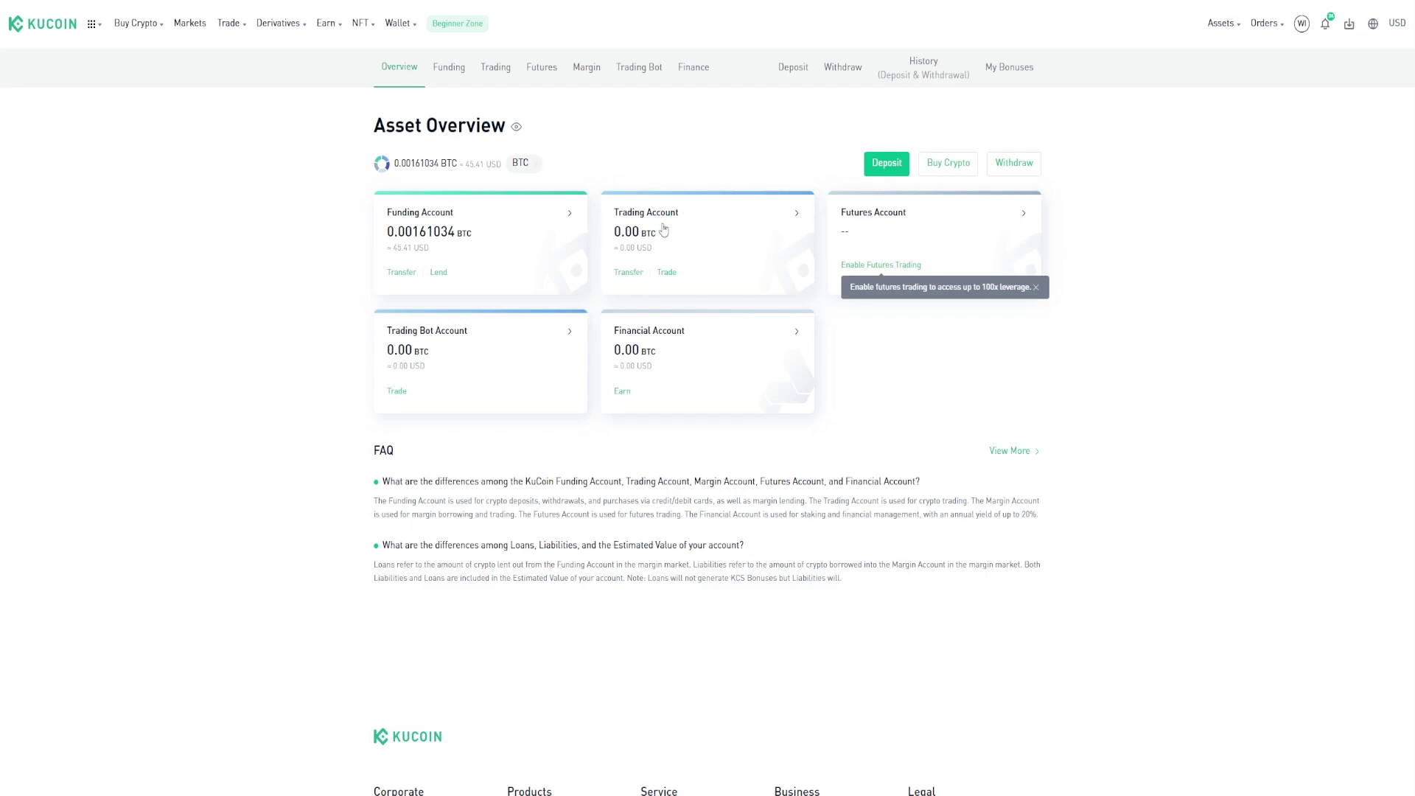
Go to Trade > Convert and keep USDT as the coin to pay with.
{"action": "mouse_move", "coordinate": [229, 22]}
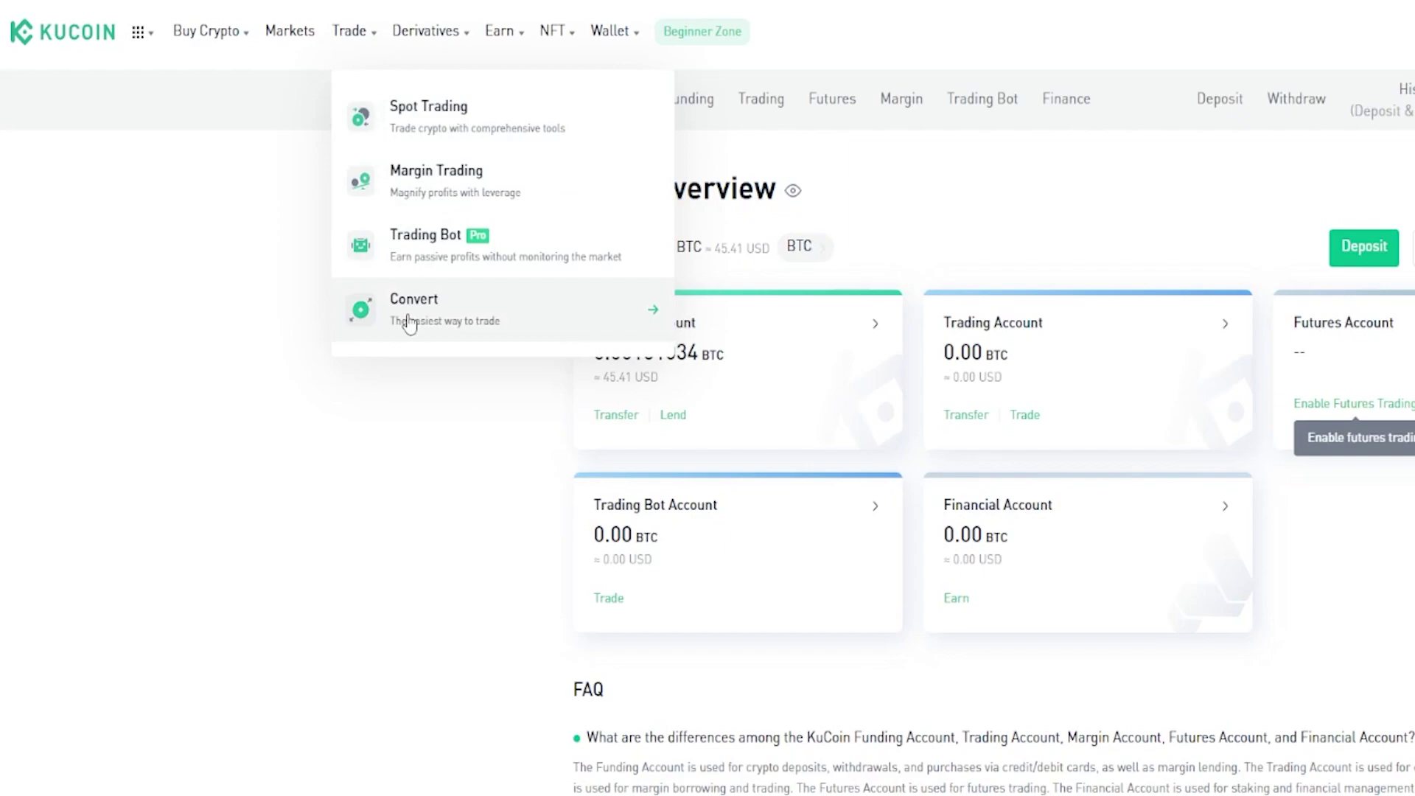
{"action": "left_click", "coordinate": [410, 322]}
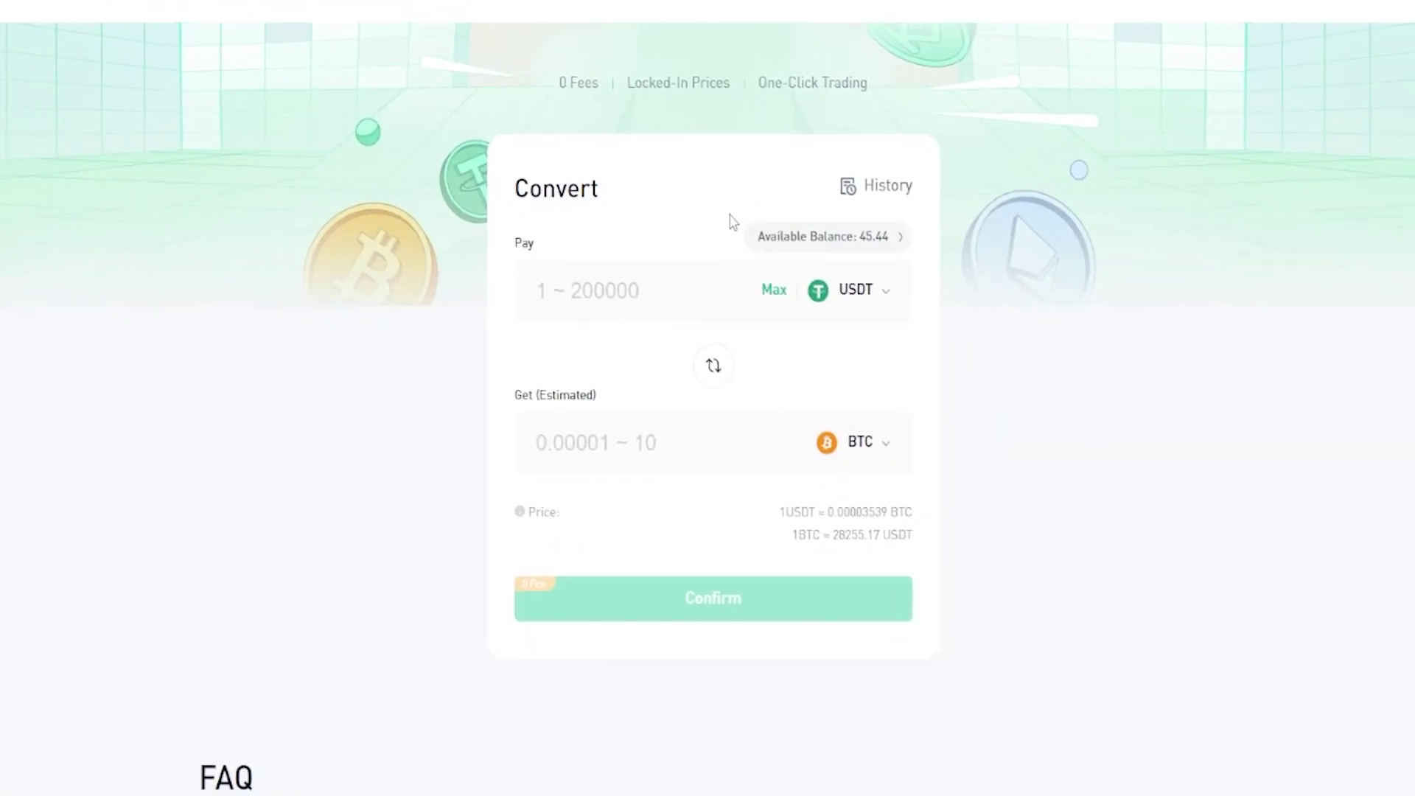
{"action": "left_click", "coordinate": [853, 294]}
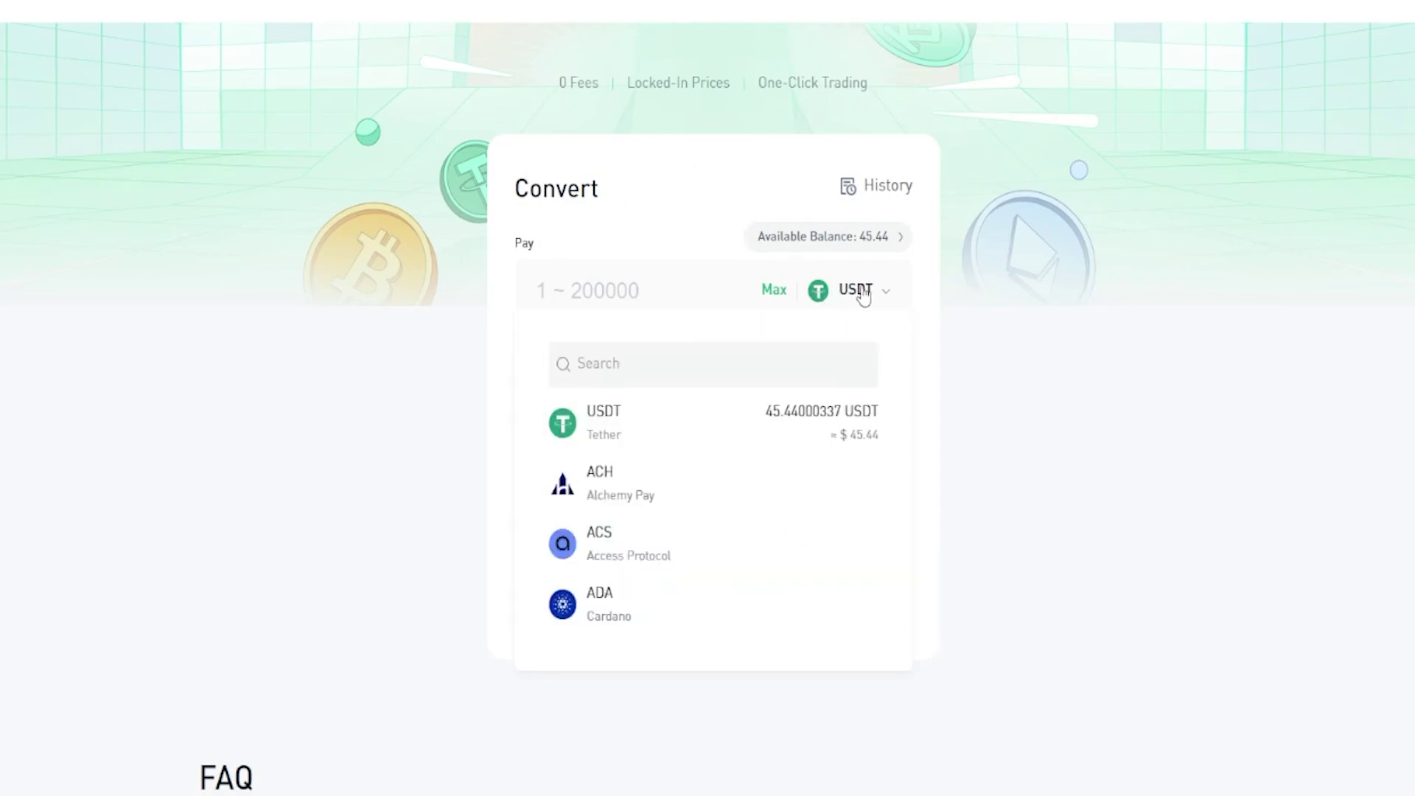
{"action": "scroll", "coordinate": [671, 502], "scroll_direction": "down", "scroll_amount": 3}
{"action": "scroll", "coordinate": [677, 516], "scroll_direction": "up", "scroll_amount": 3}
{"action": "left_click", "coordinate": [626, 424]}
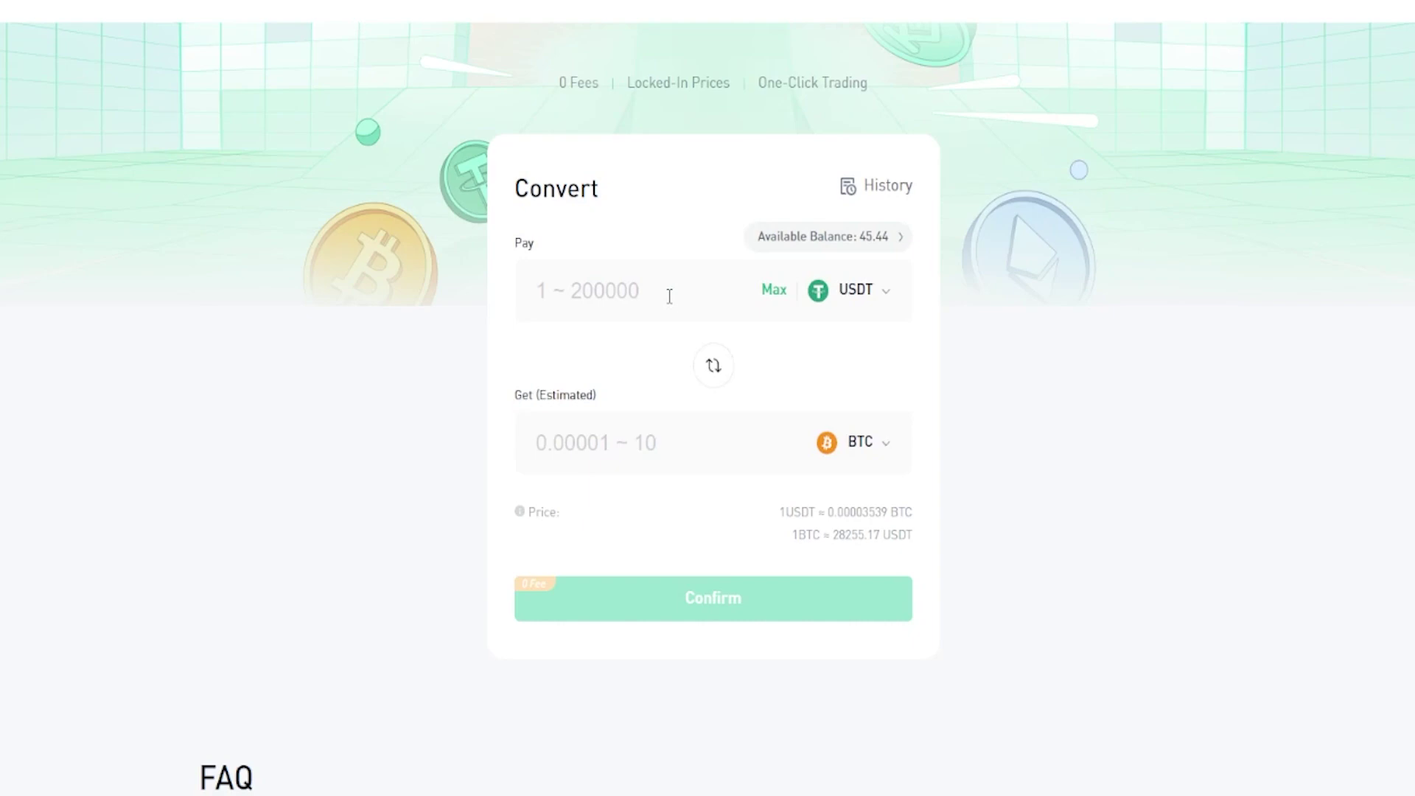
Search 'eth' and set ETH as the coin to receive, quoting 1 ETH ≈ 1942.87 USDT.
{"action": "left_click", "coordinate": [861, 446]}
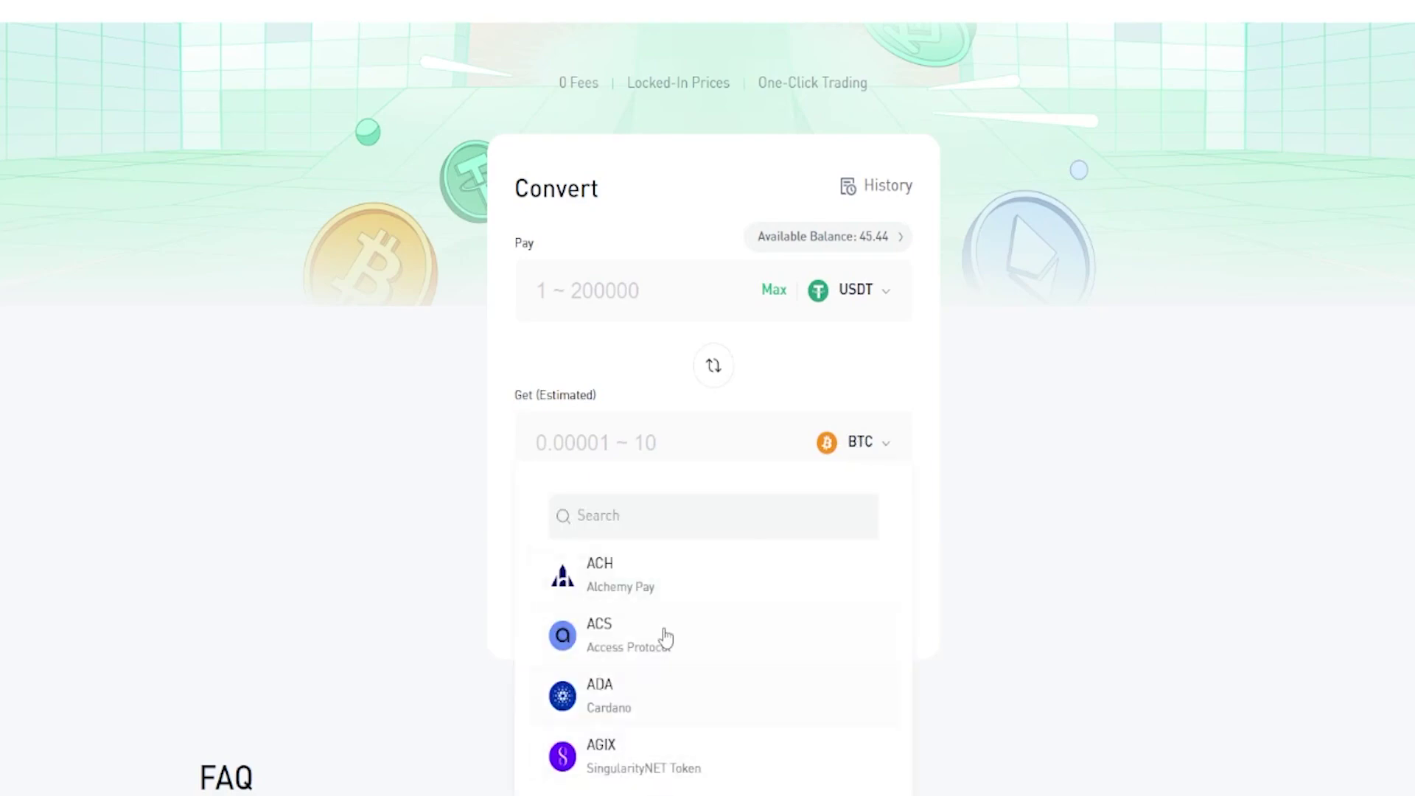
{"action": "left_click", "coordinate": [683, 531]}
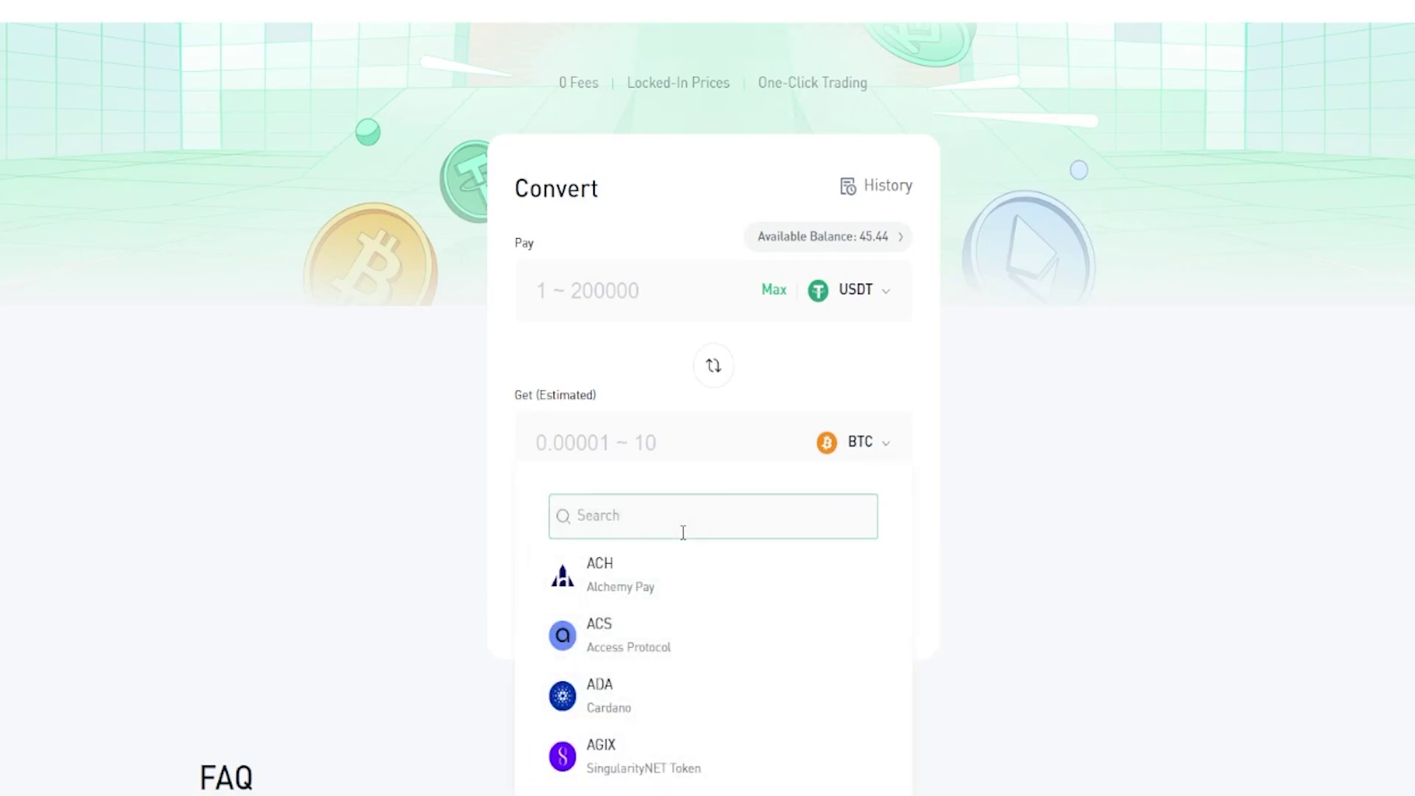
{"action": "type", "text": "eth"}
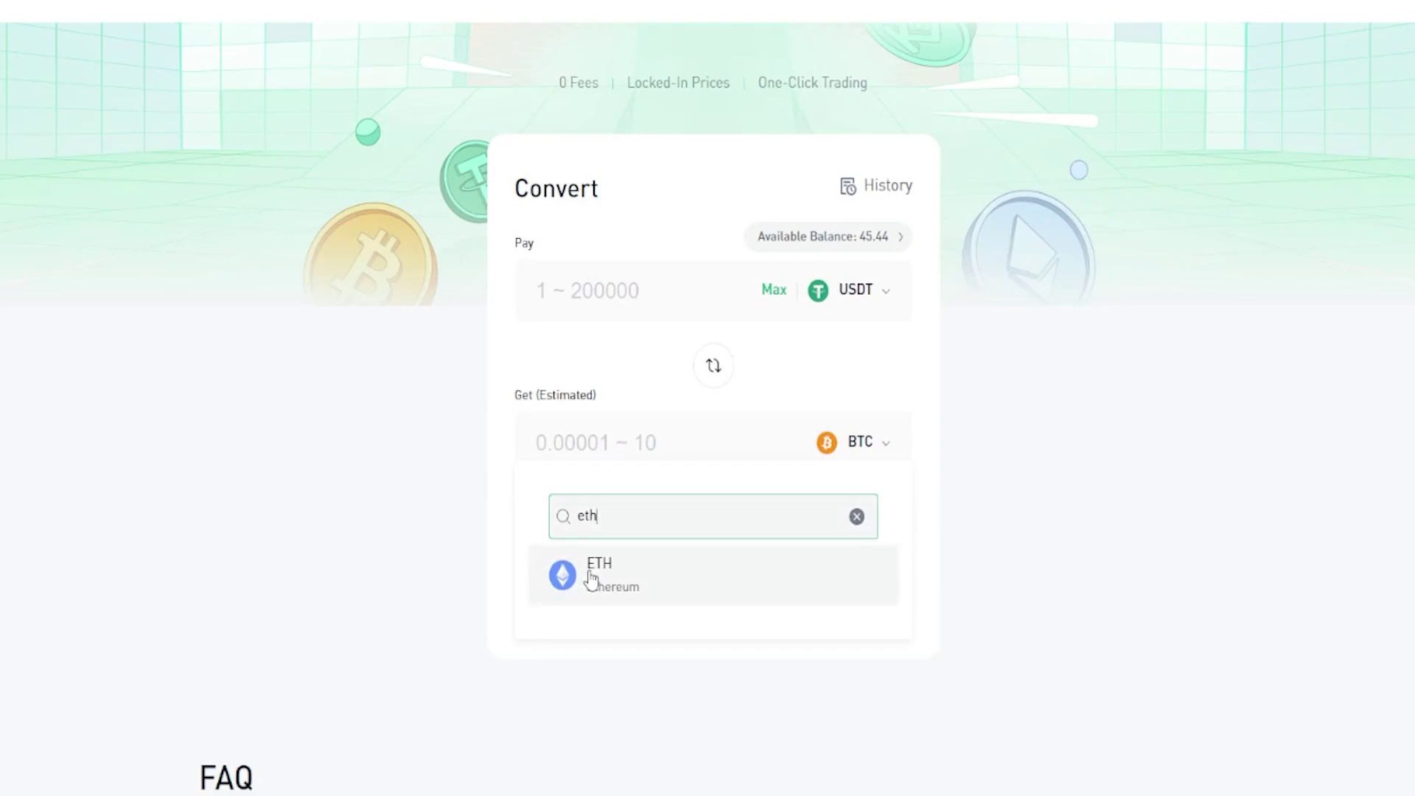
{"action": "left_click", "coordinate": [592, 579]}
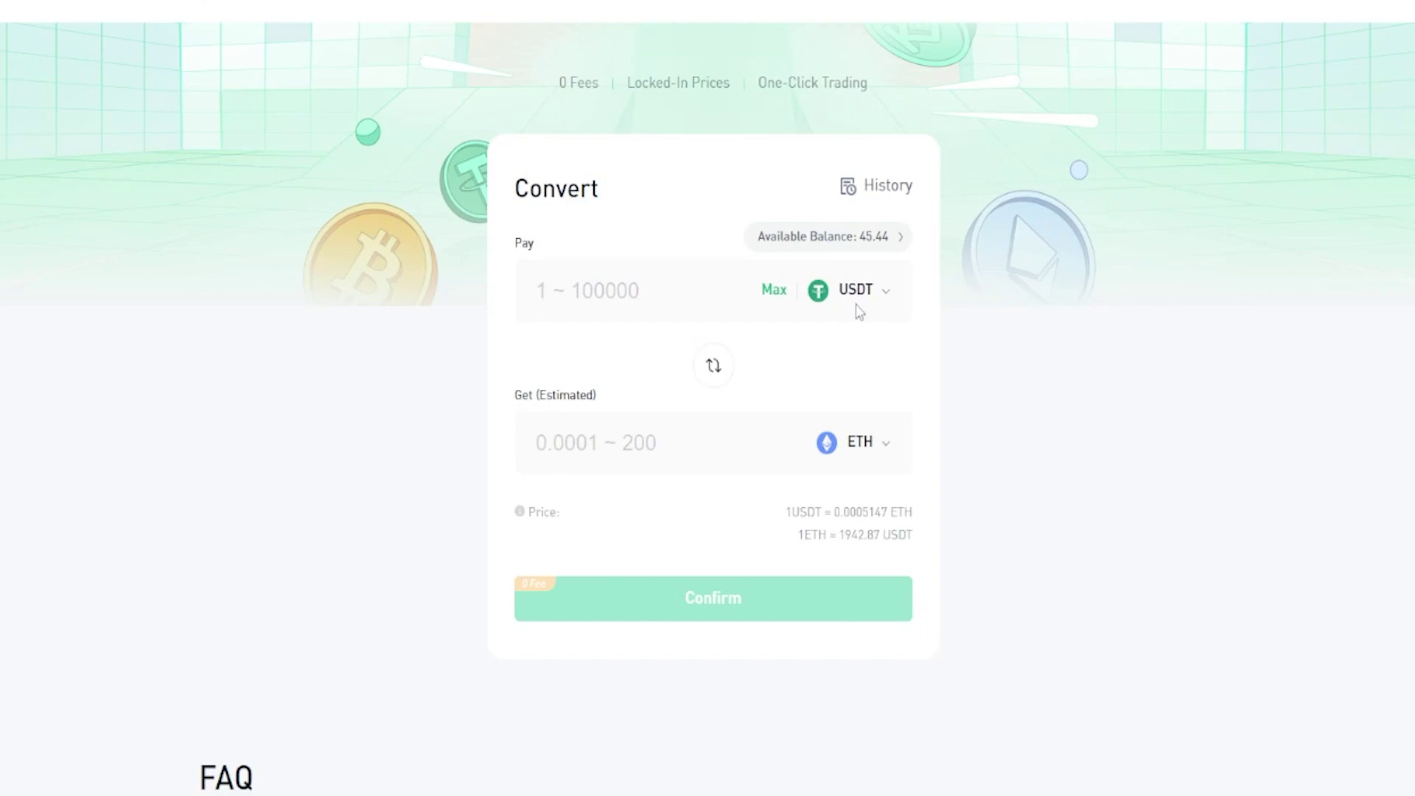
Convert the full 45.44 USDT balance into 0.0233953 ETH and confirm the order.
{"action": "left_click", "coordinate": [665, 294]}
{"action": "type", "text": "20"}
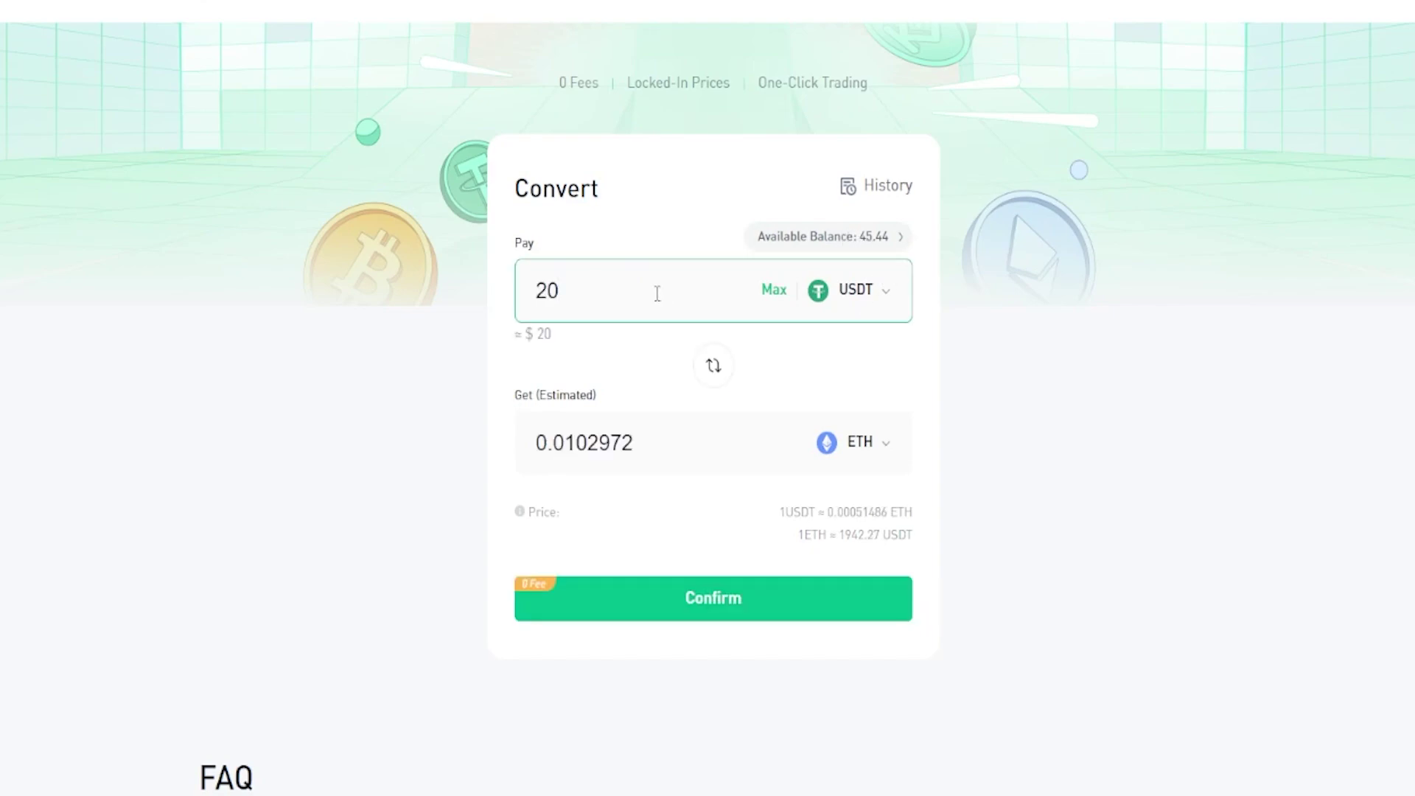
{"action": "left_click", "coordinate": [786, 293]}
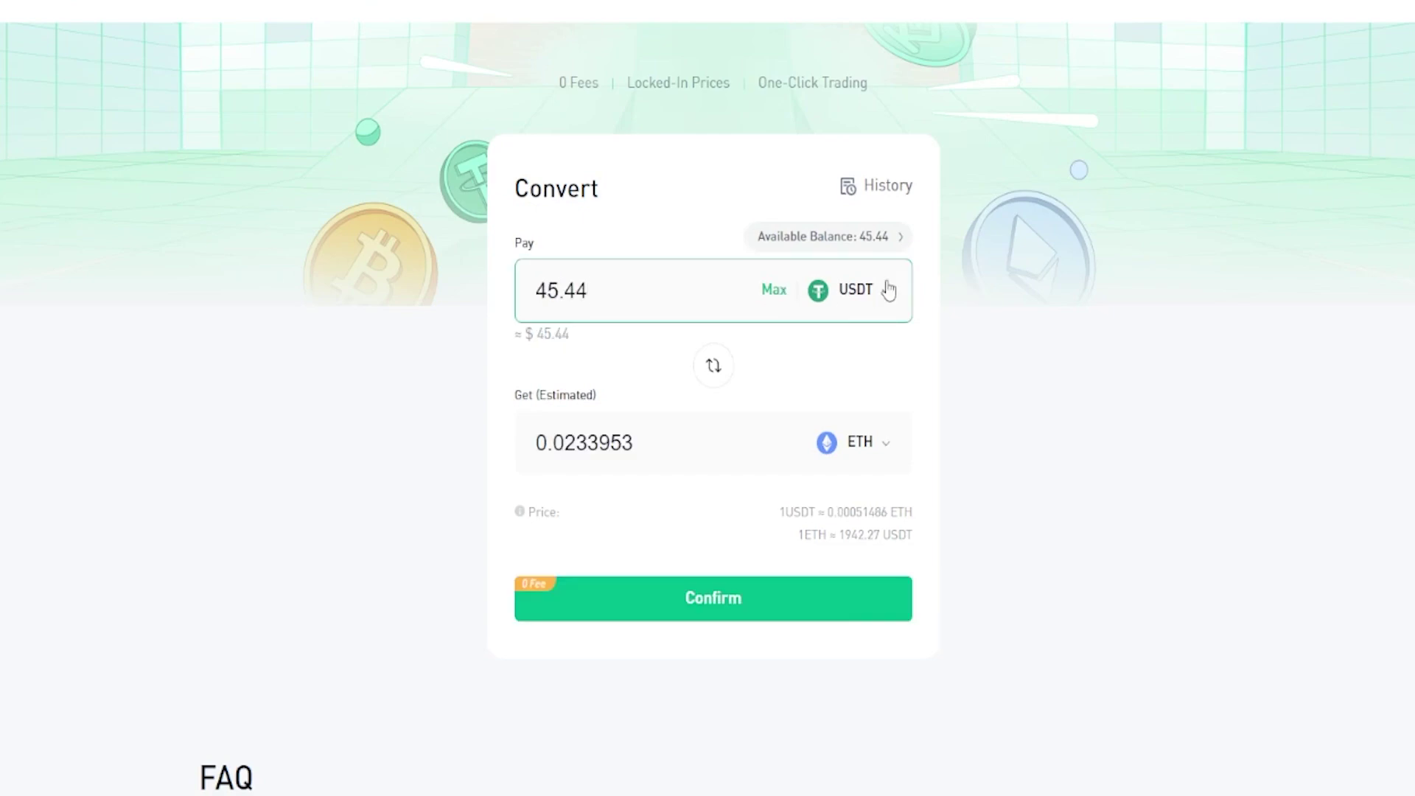
{"action": "left_click", "coordinate": [693, 600]}
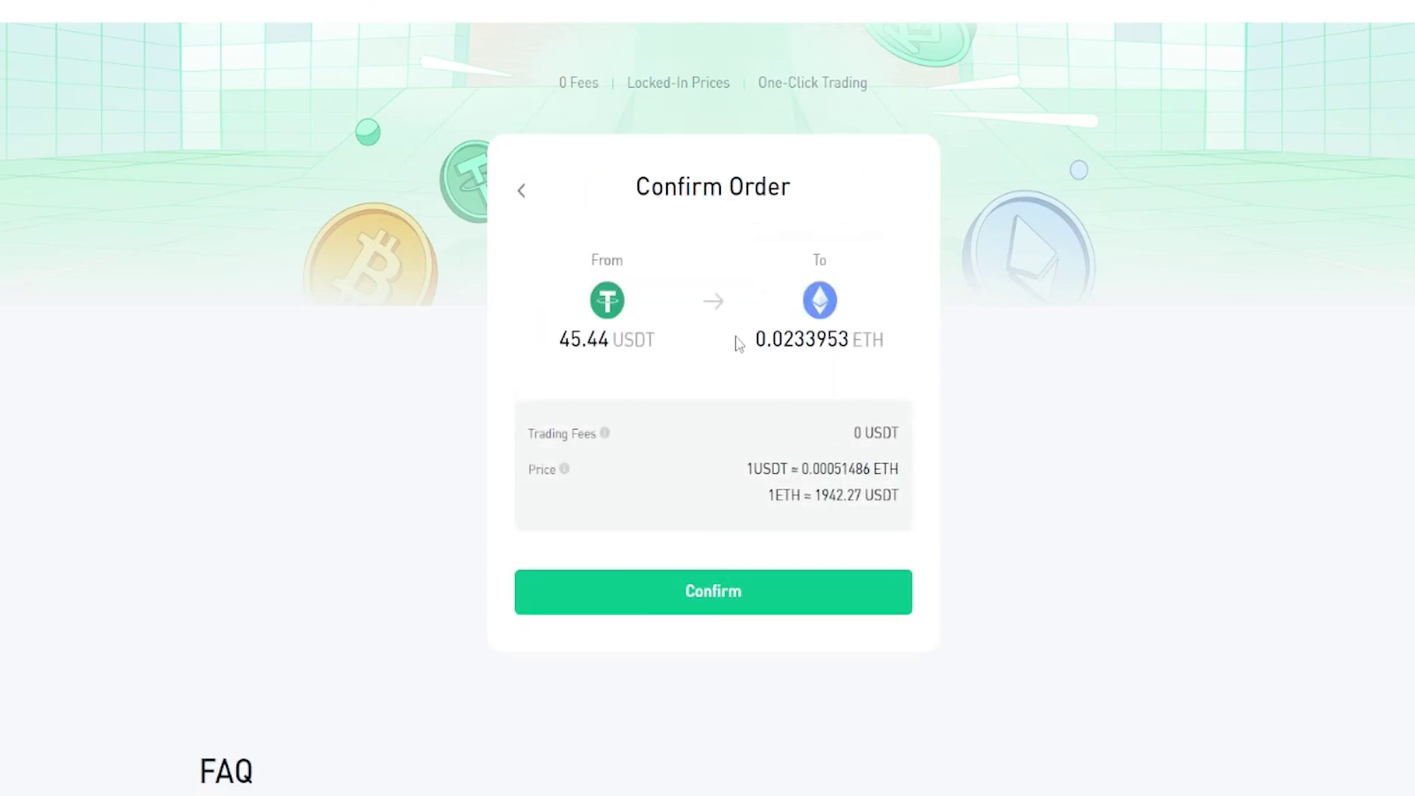
{"action": "left_click", "coordinate": [687, 592]}
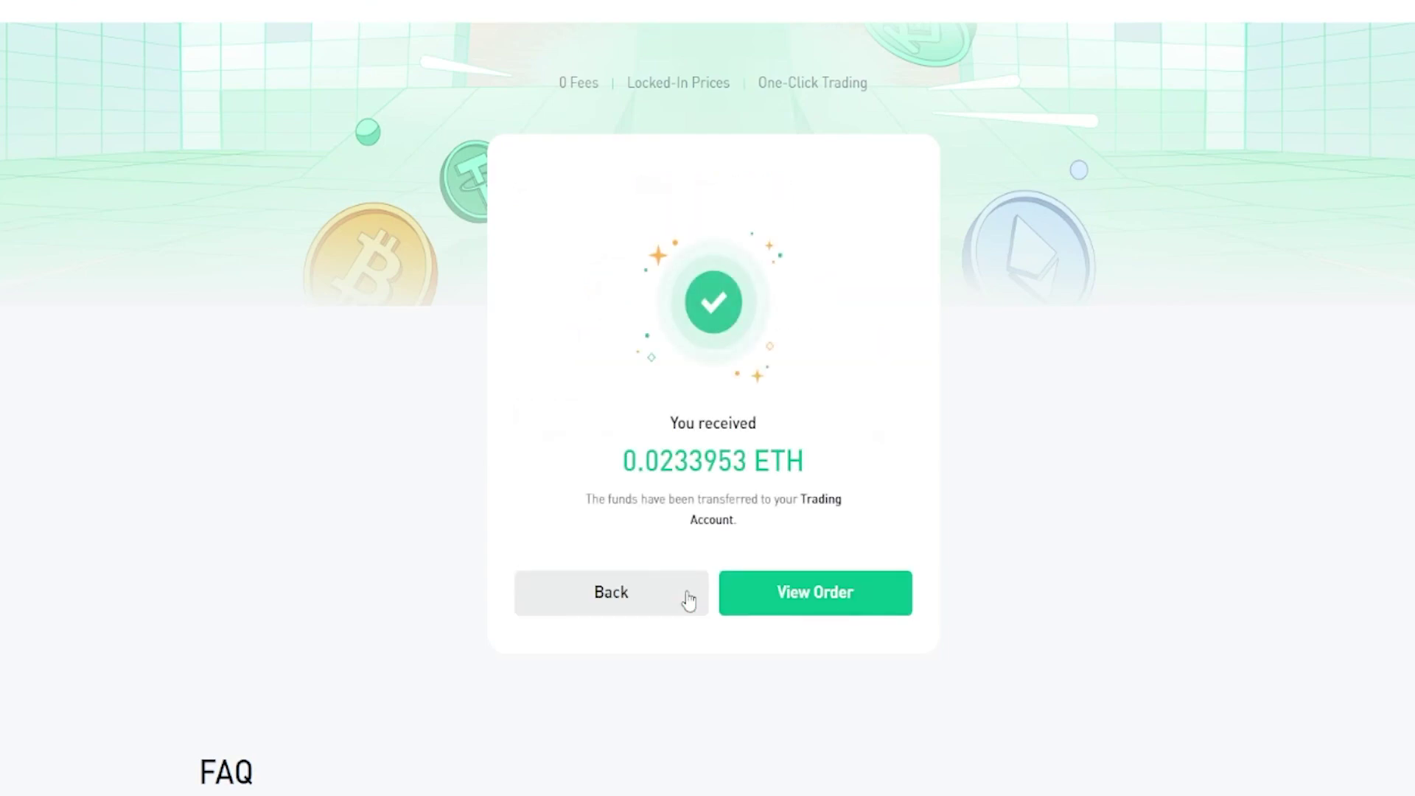
{"action": "mouse_move", "coordinate": [1059, 20]}
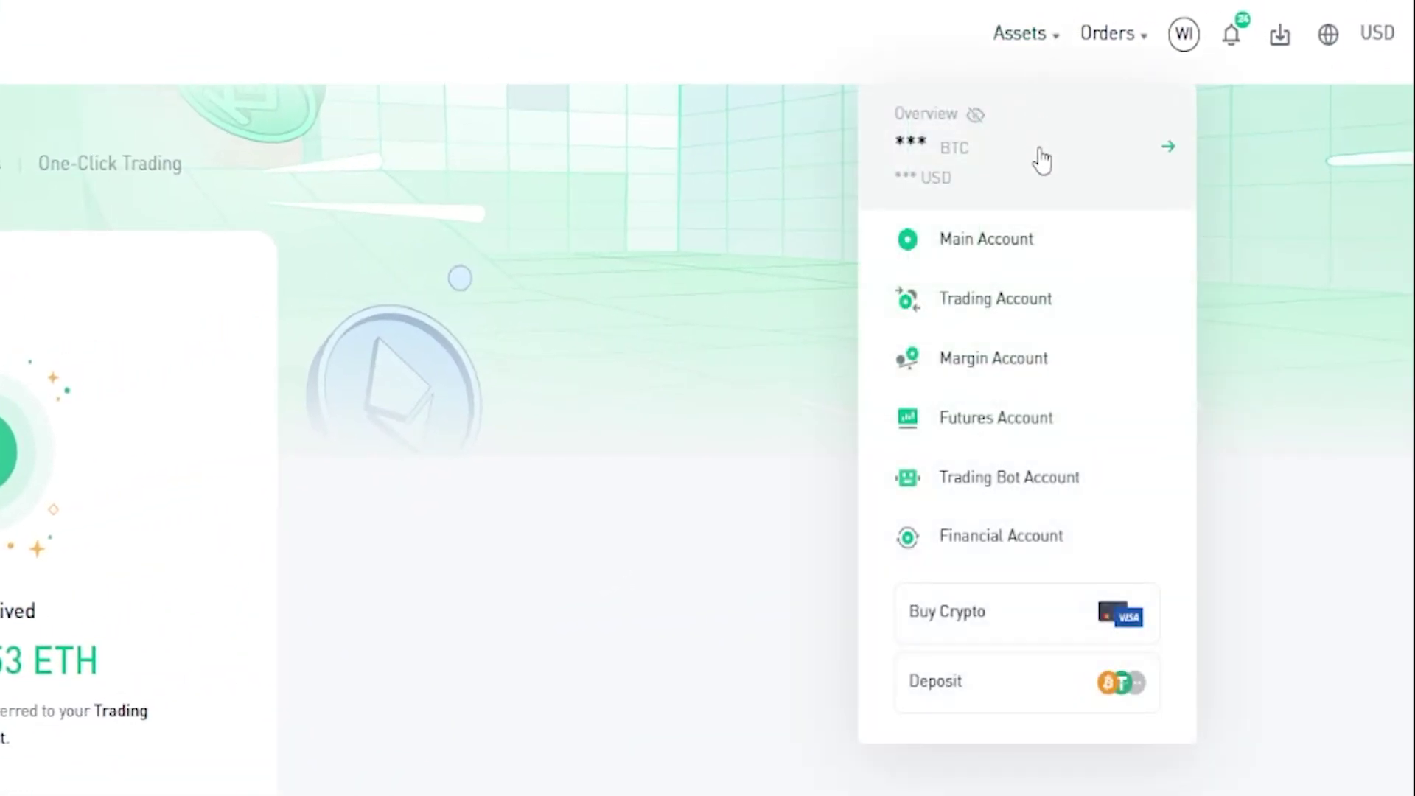
Show Assets > Overview and start a transfer from the Trading Account card.
{"action": "left_click", "coordinate": [1041, 158]}
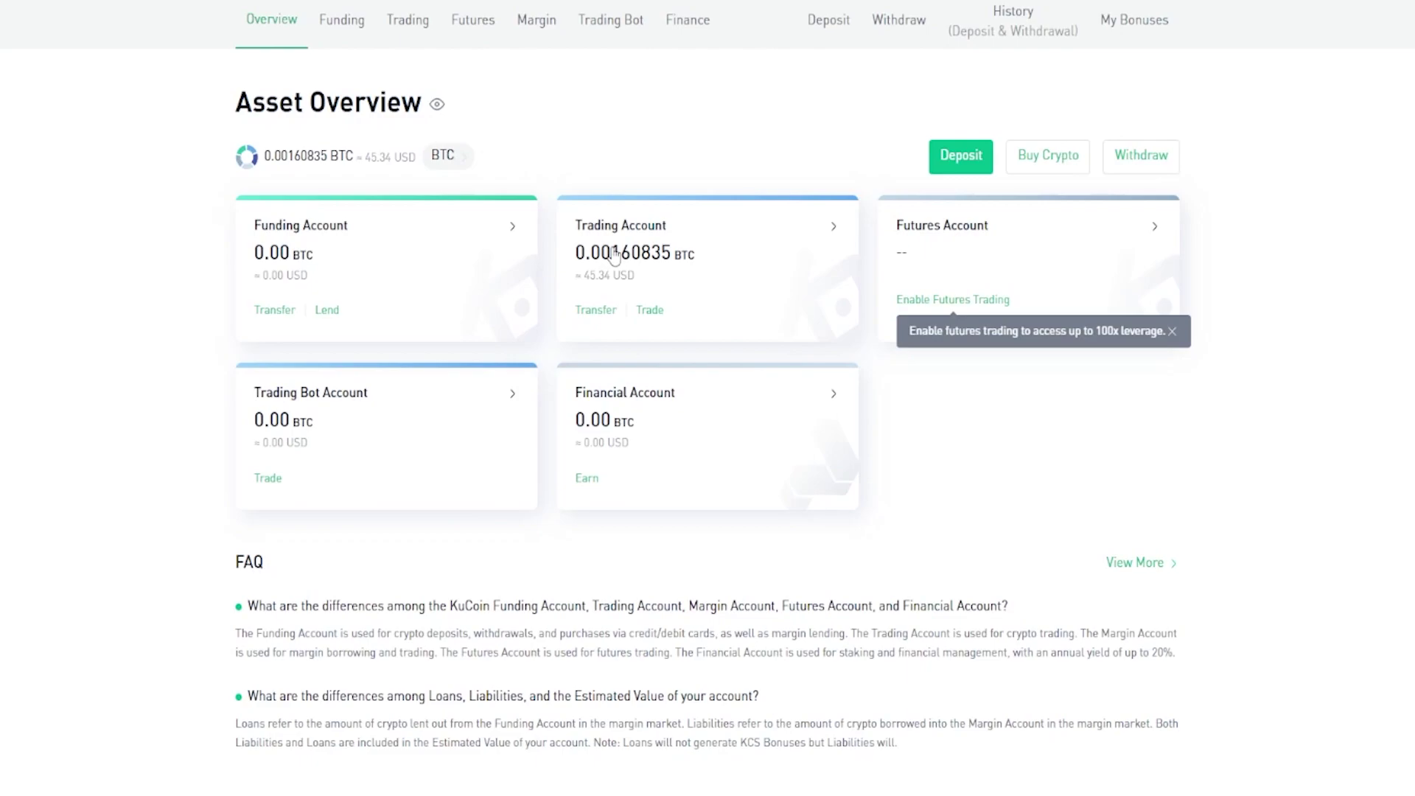
{"action": "left_click", "coordinate": [597, 313]}
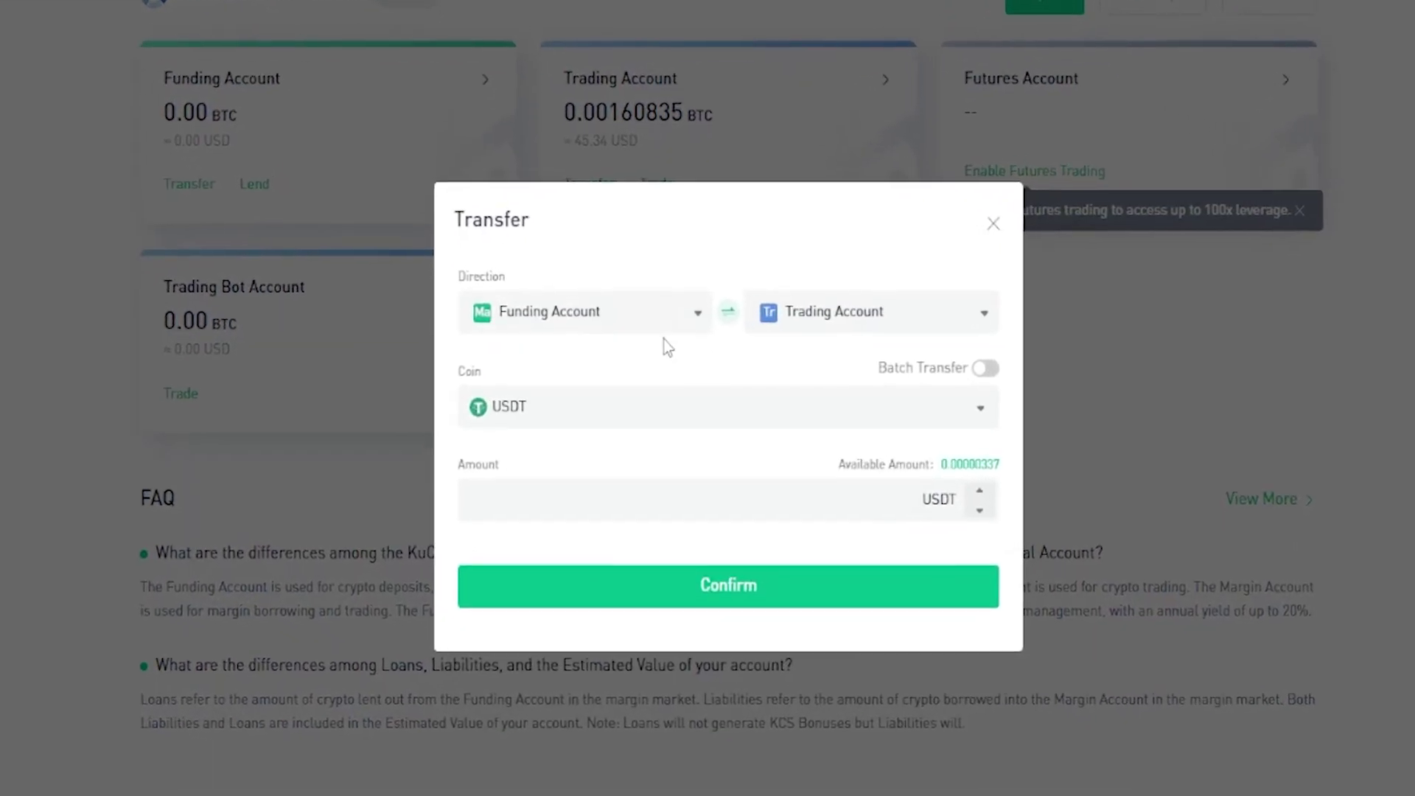
Transfer the full 0.0233953 ETH from the Trading Account to the Funding Account.
{"action": "left_click", "coordinate": [730, 302]}
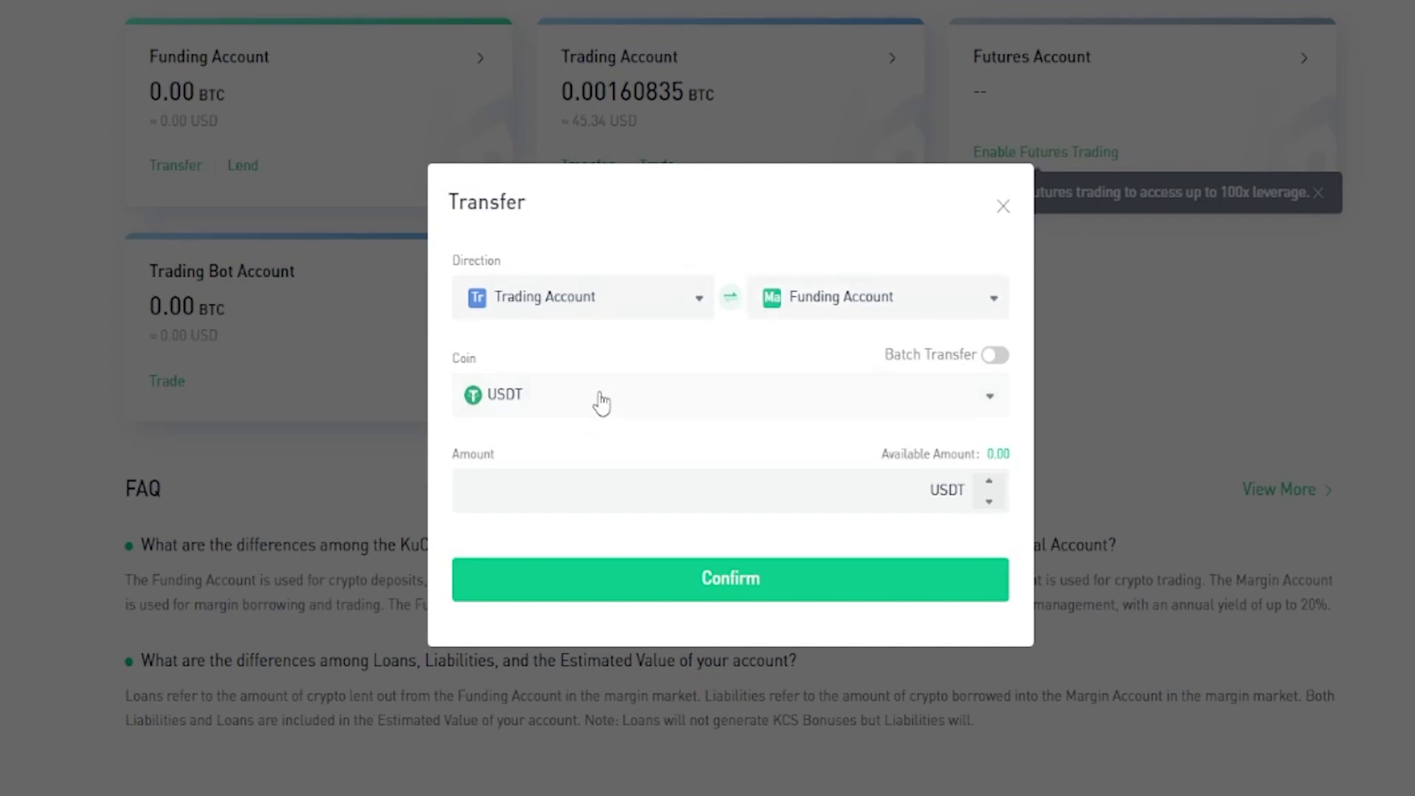
{"action": "left_click", "coordinate": [622, 404]}
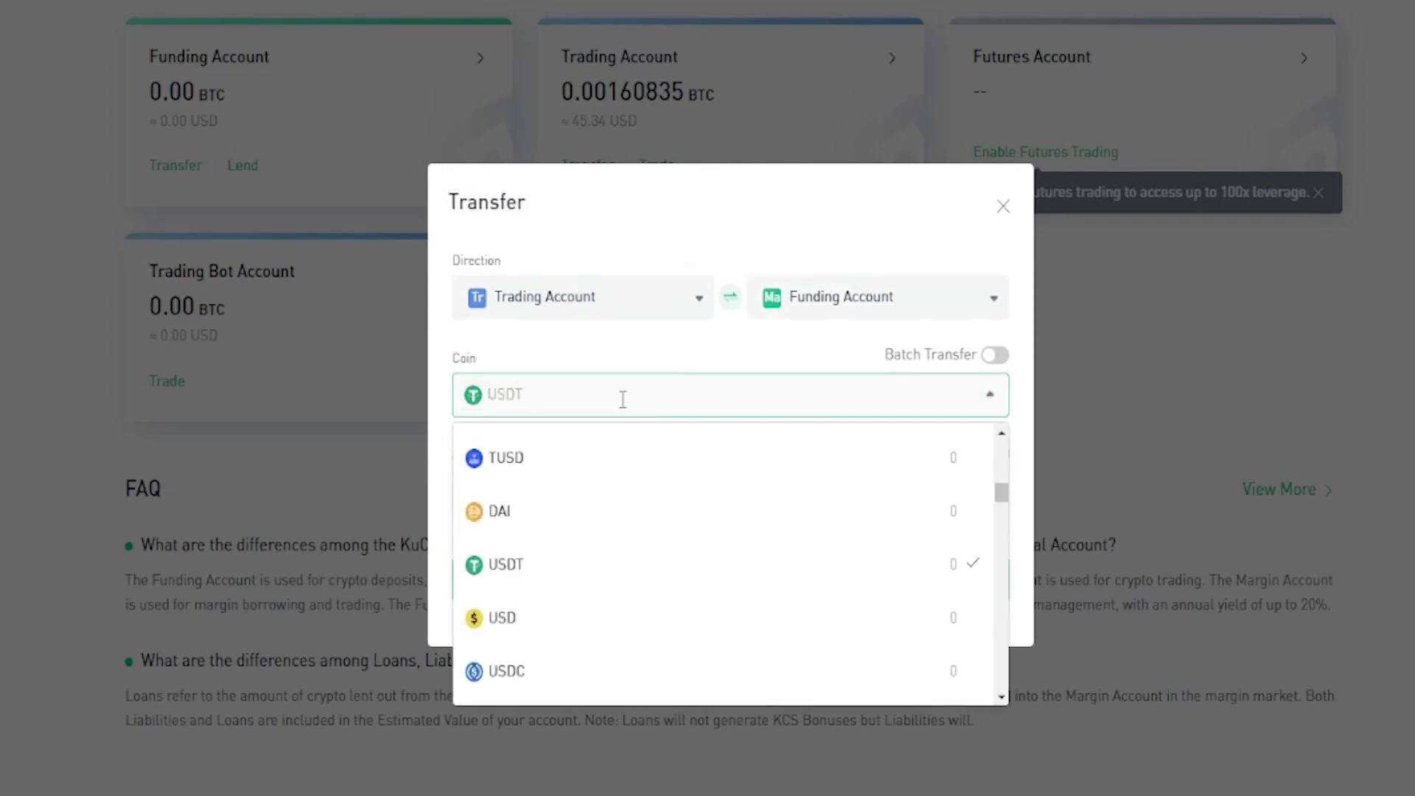
{"action": "type", "text": "eth"}
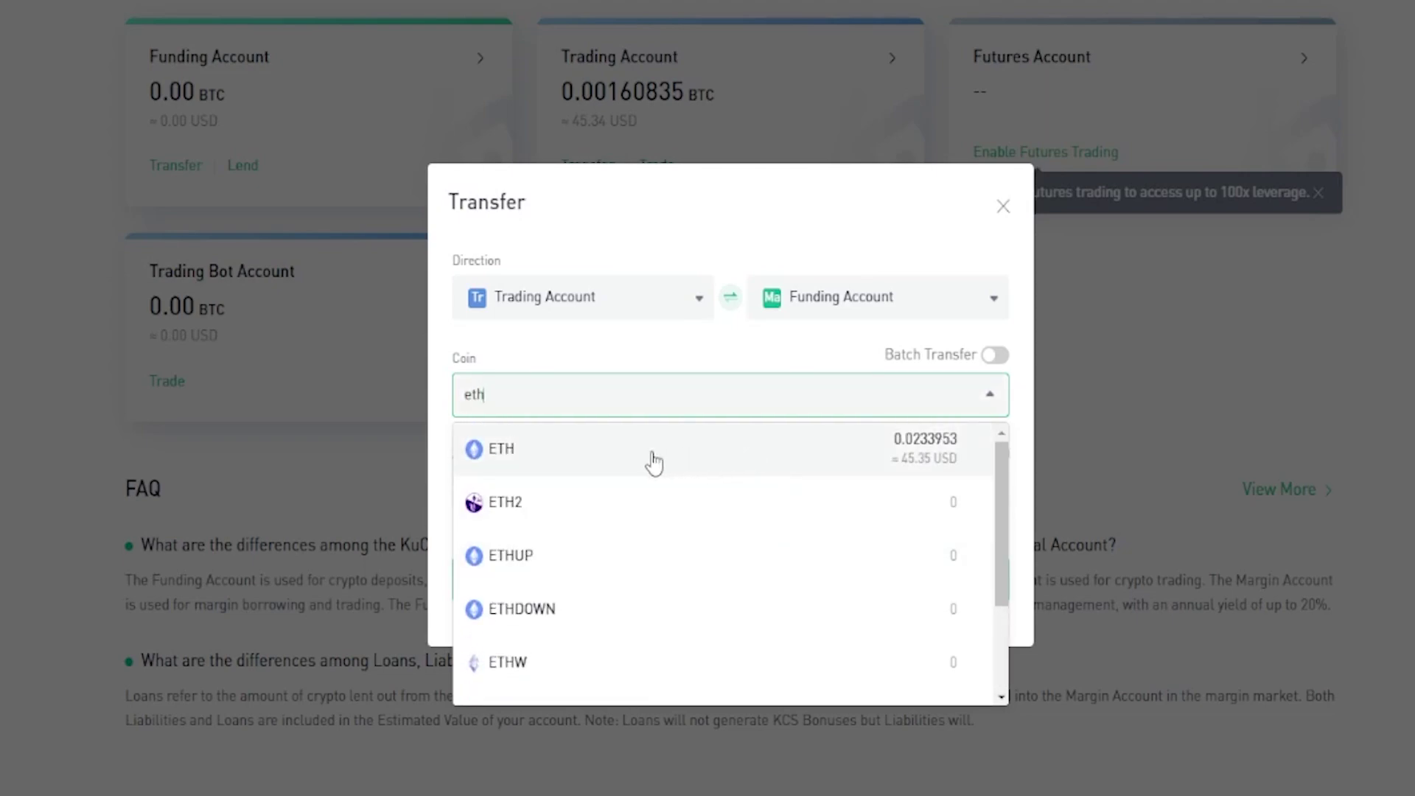
{"action": "left_click", "coordinate": [654, 461]}
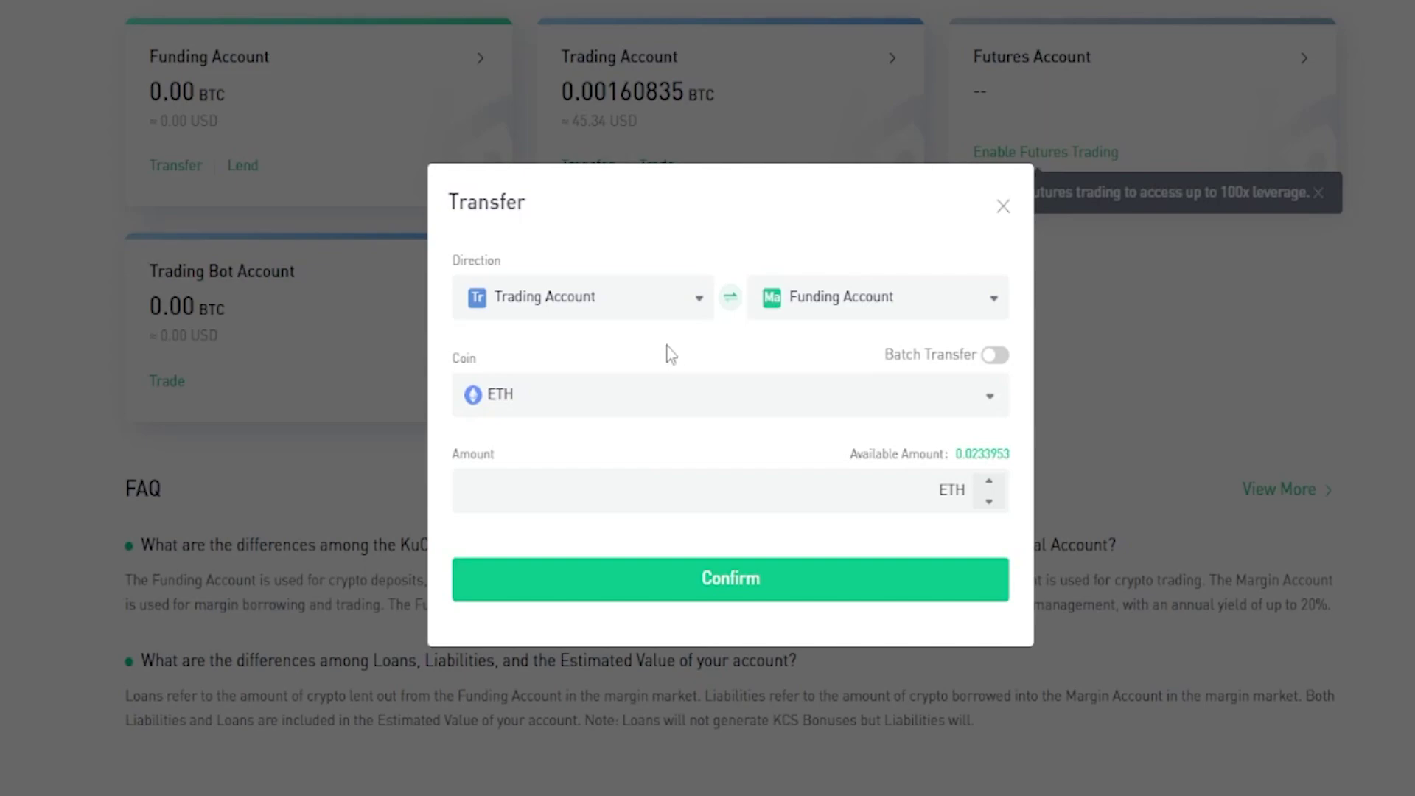
{"action": "left_click", "coordinate": [595, 497]}
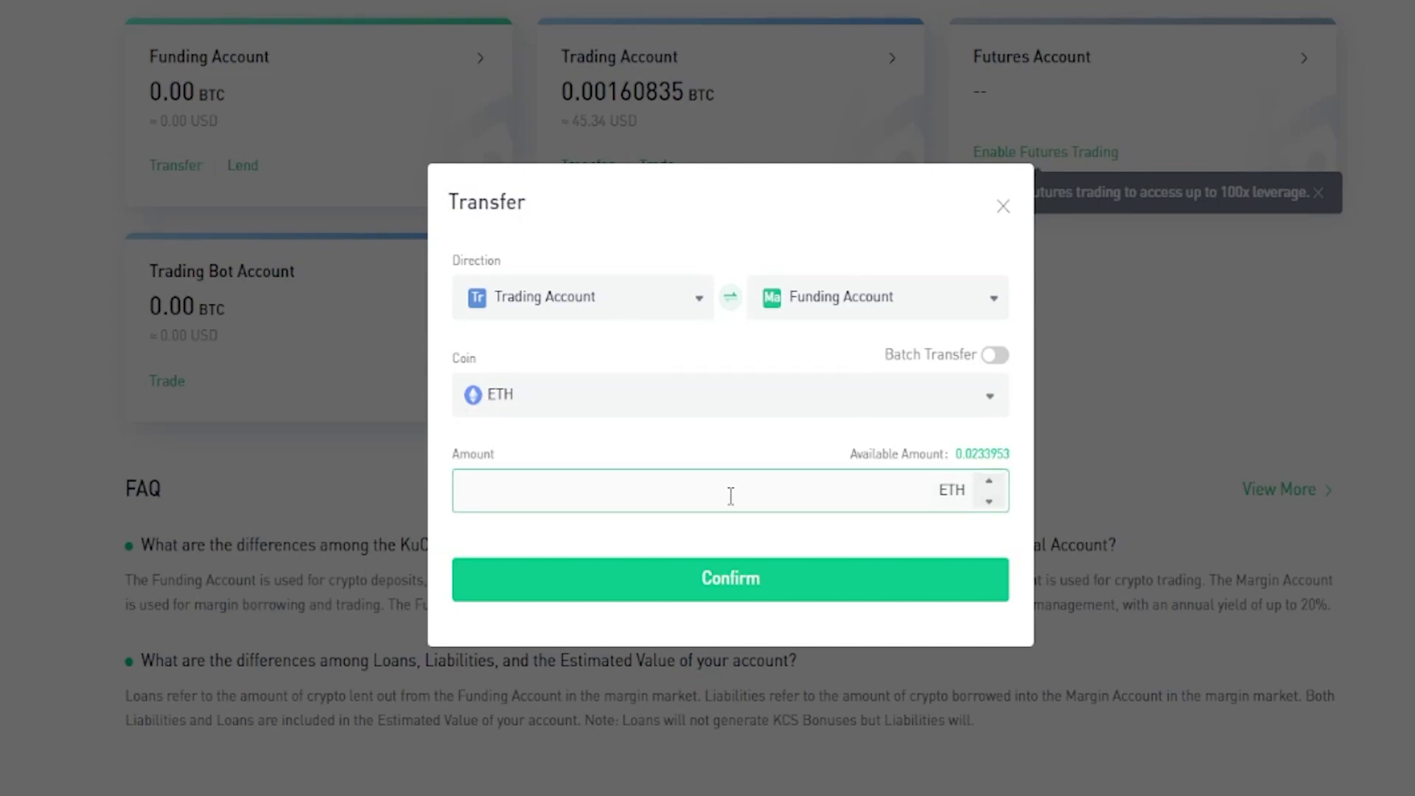
{"action": "left_click", "coordinate": [981, 455]}
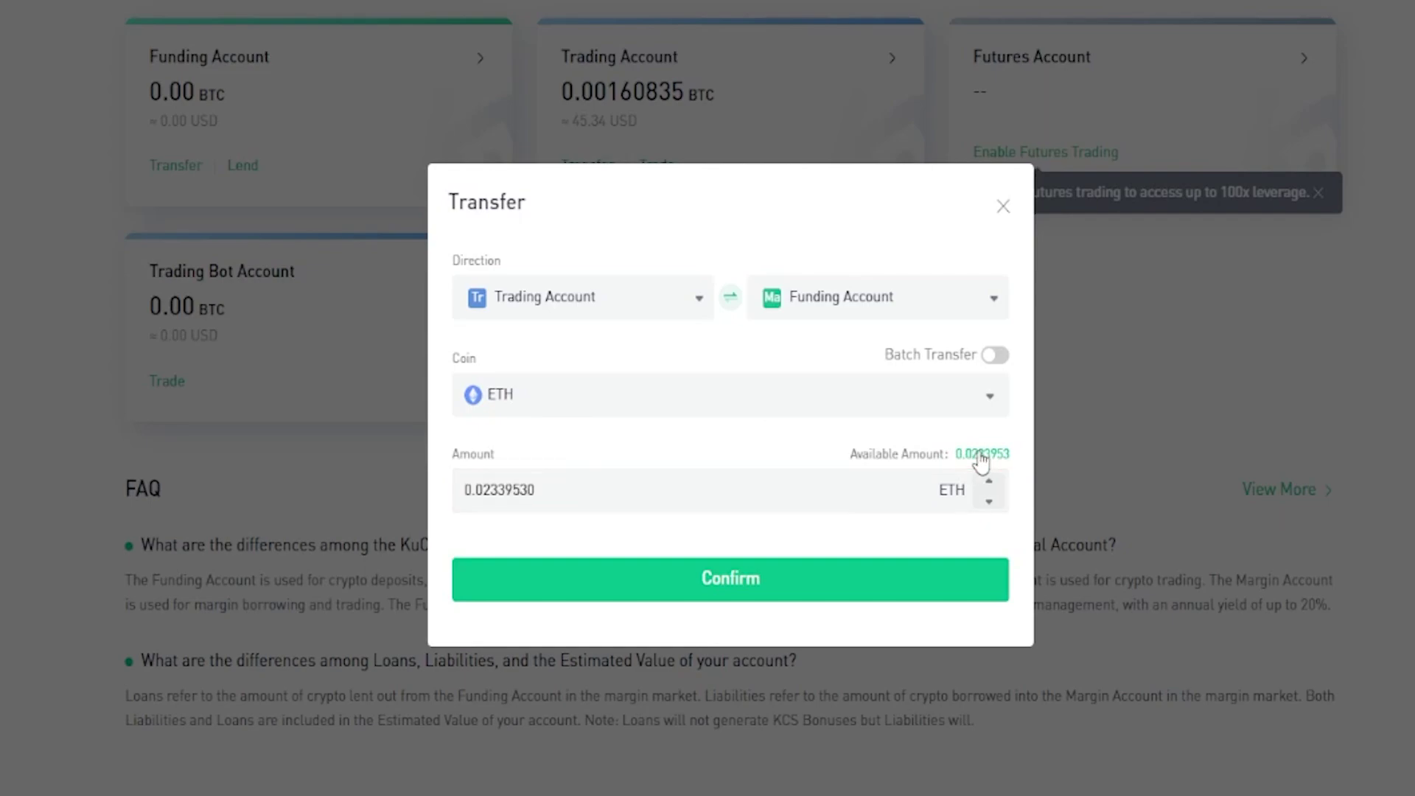
{"action": "left_click", "coordinate": [720, 578]}
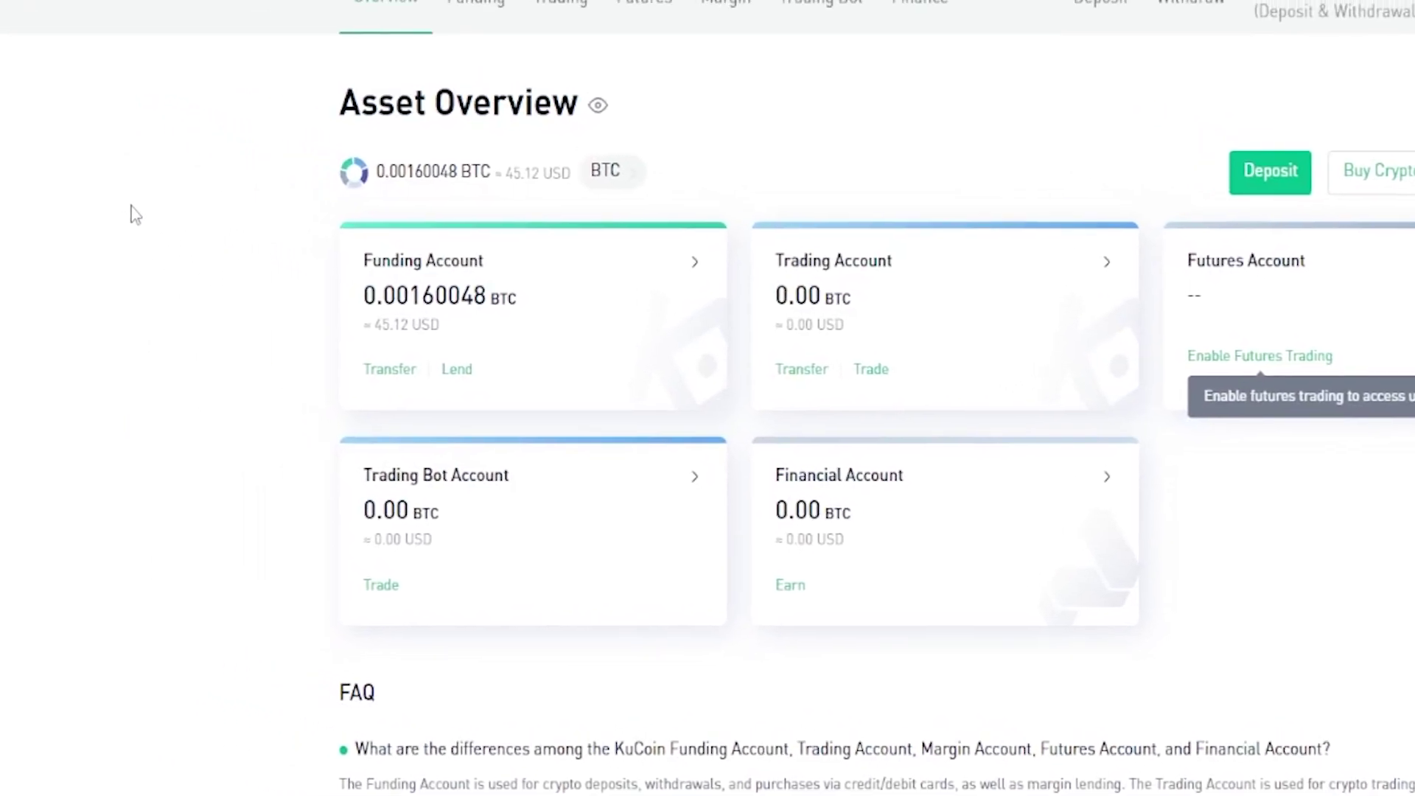
On Trade > Convert, set ETH (0.0232883 available) as Pay and USDT as Get.
{"action": "mouse_move", "coordinate": [406, 50]}
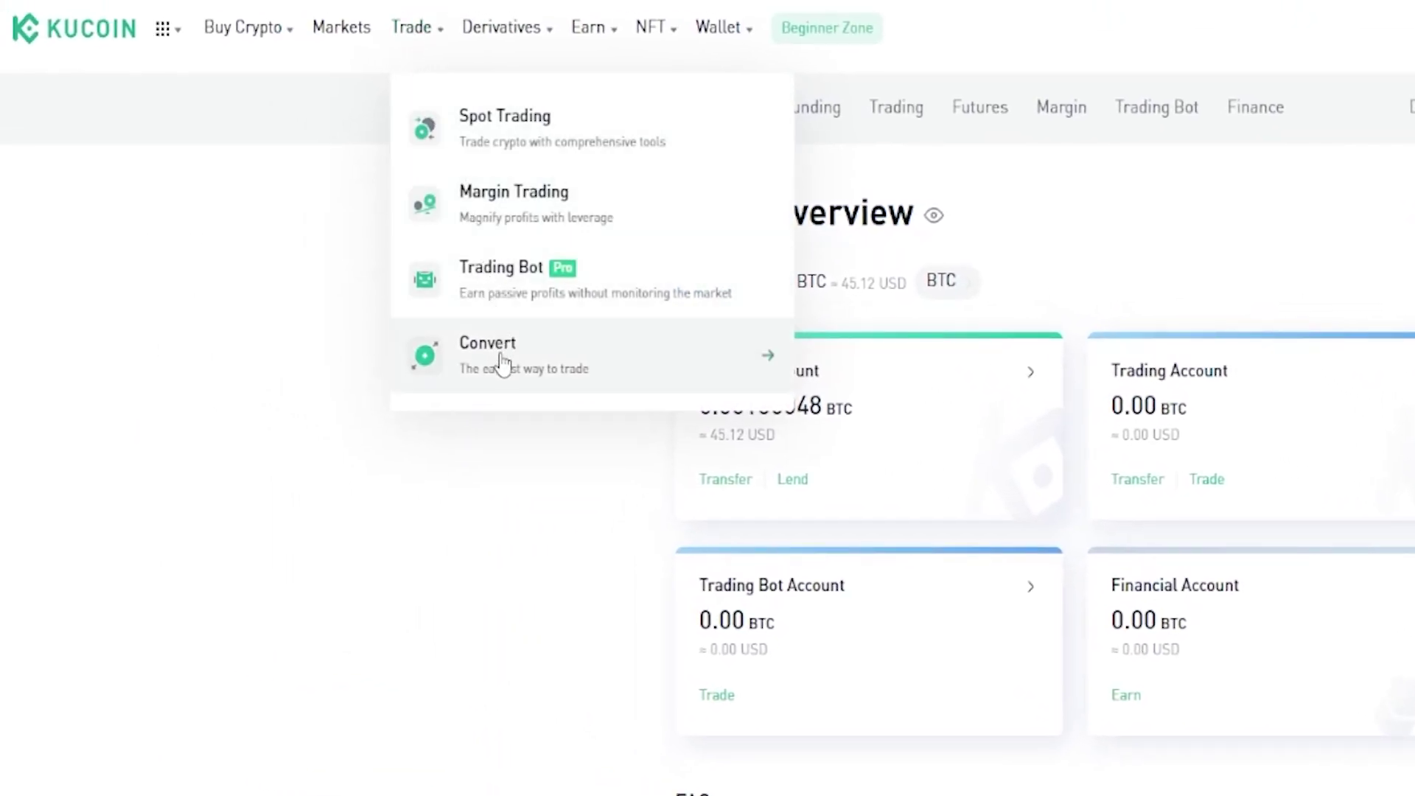
{"action": "left_click", "coordinate": [501, 362]}
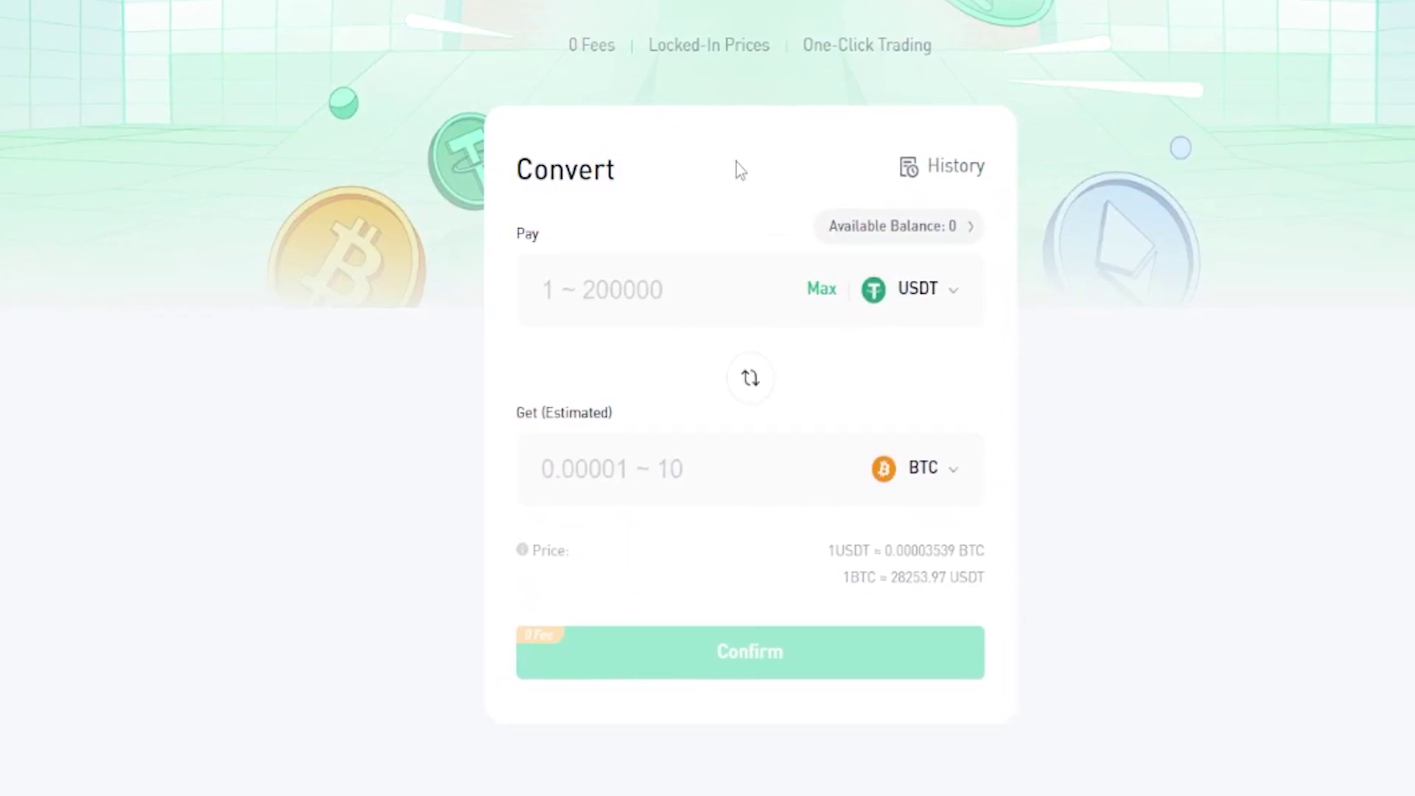
{"action": "left_click", "coordinate": [920, 295]}
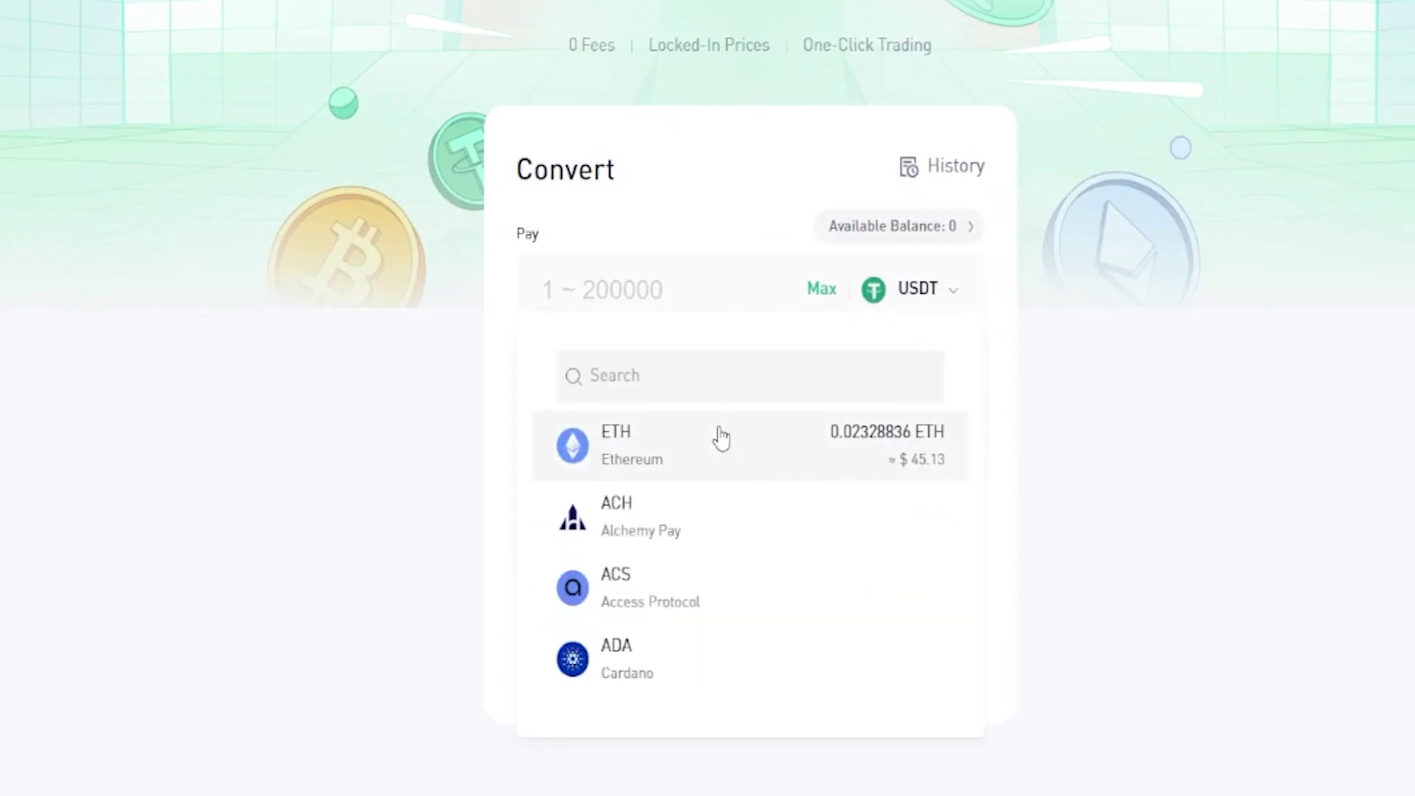
{"action": "left_click", "coordinate": [741, 450]}
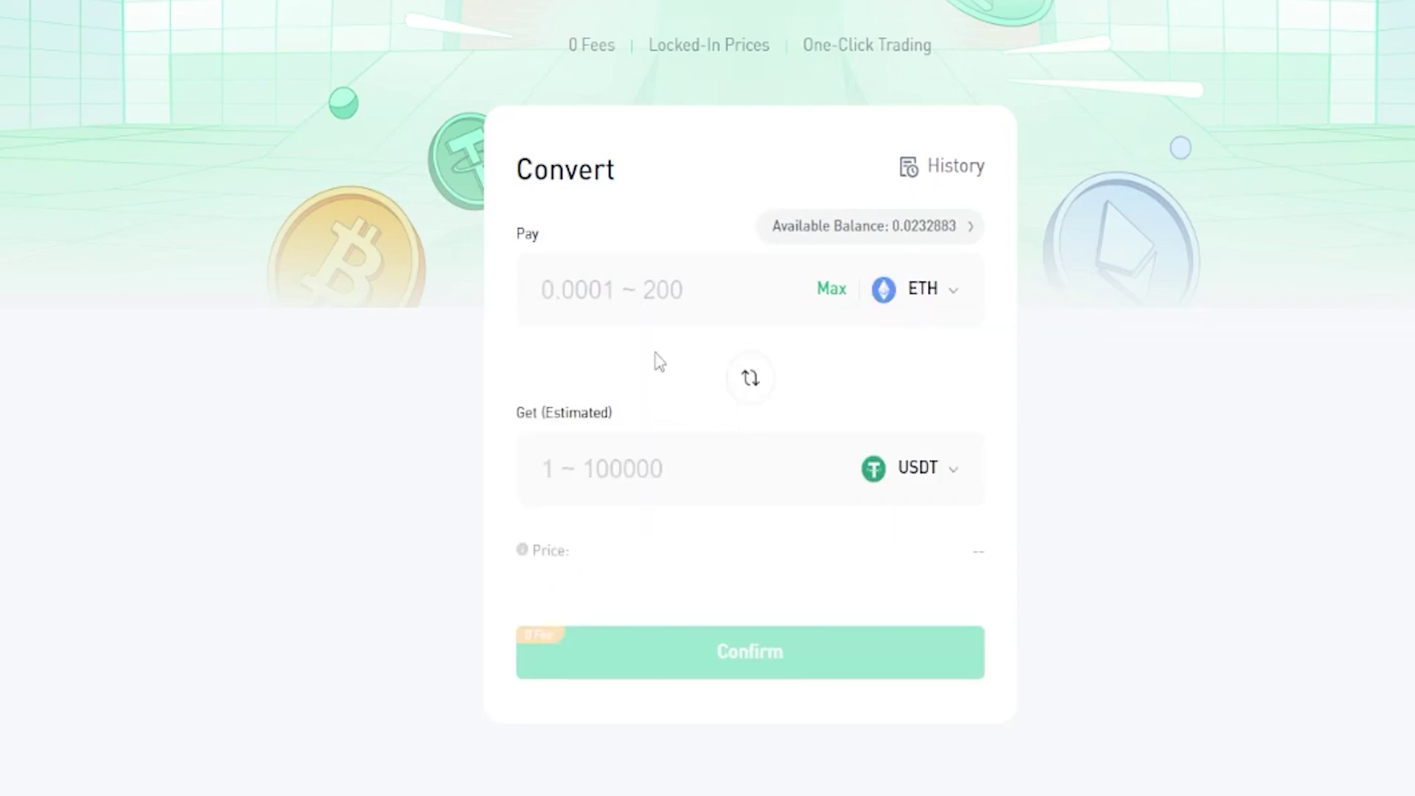
{"action": "left_click", "coordinate": [920, 480]}
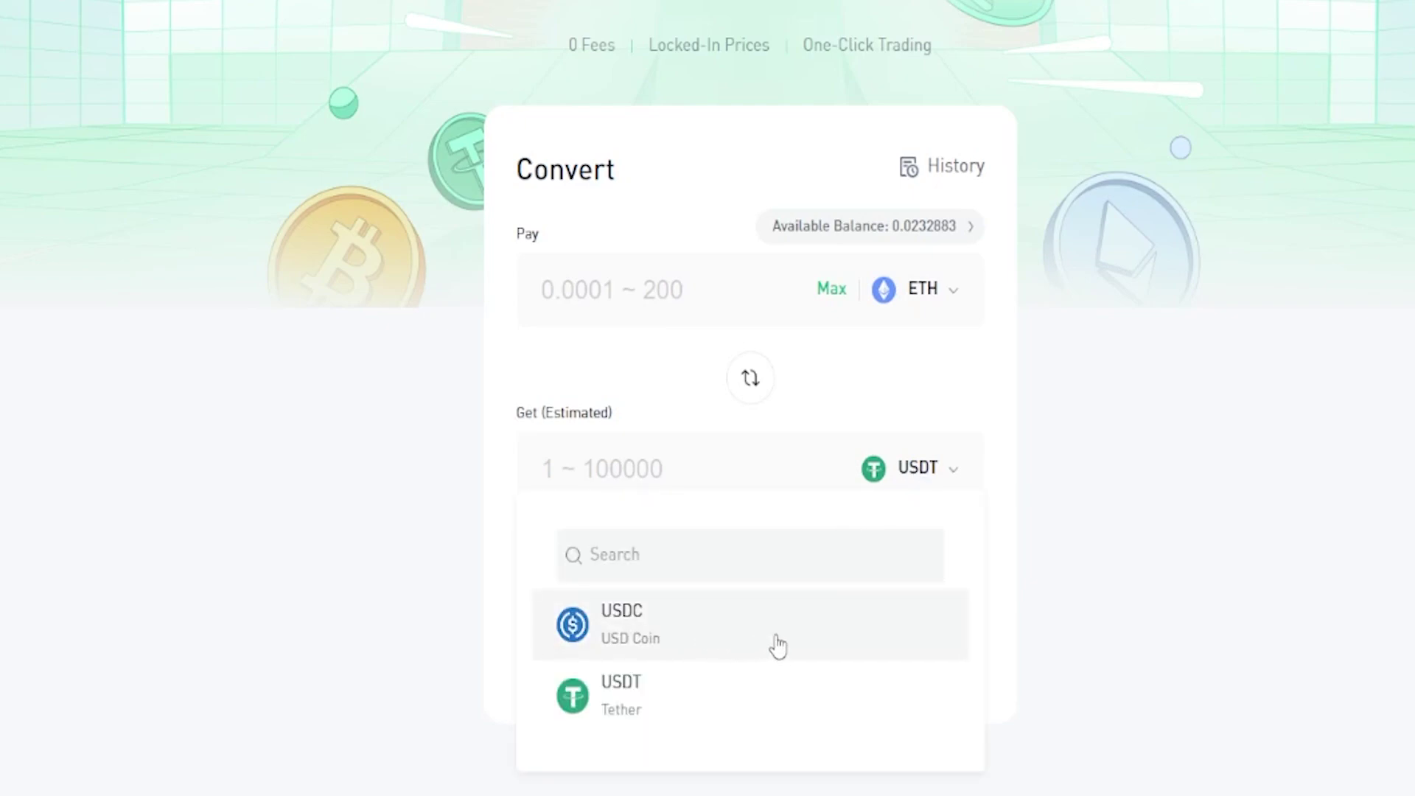
{"action": "left_click", "coordinate": [655, 697]}
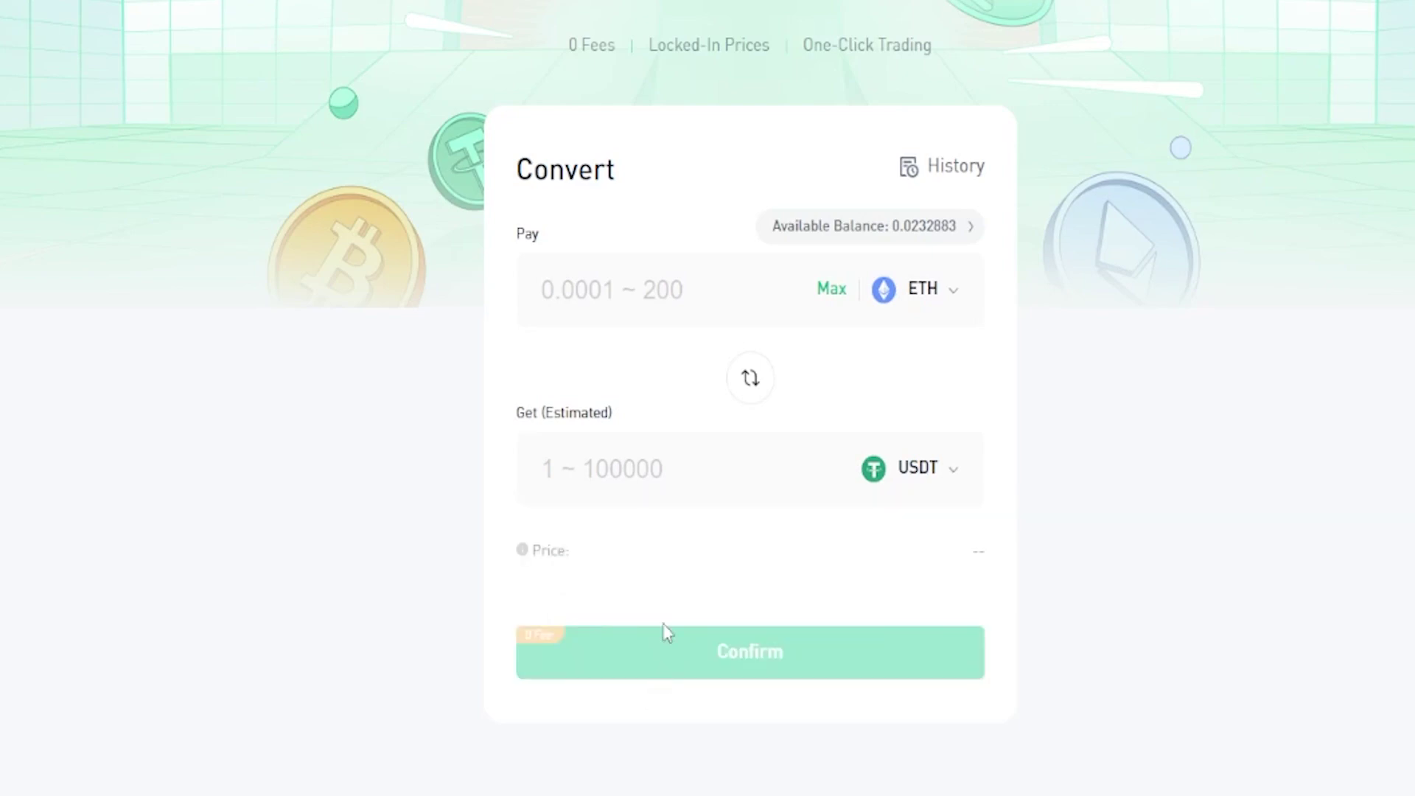
Convert the entire 0.0232883 ETH balance into 45.02 USDT and confirm the order.
{"action": "left_click", "coordinate": [652, 293]}
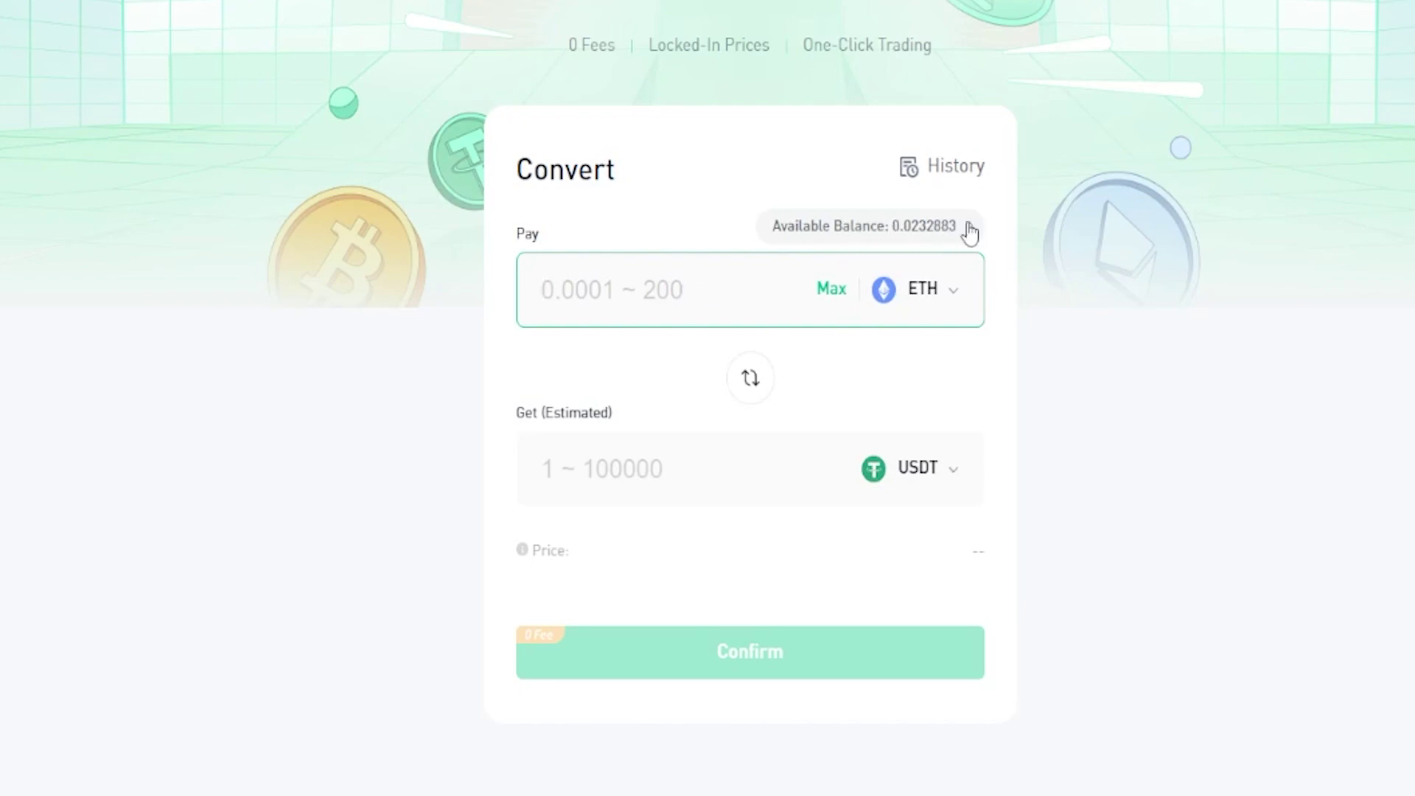
{"action": "left_click", "coordinate": [830, 290]}
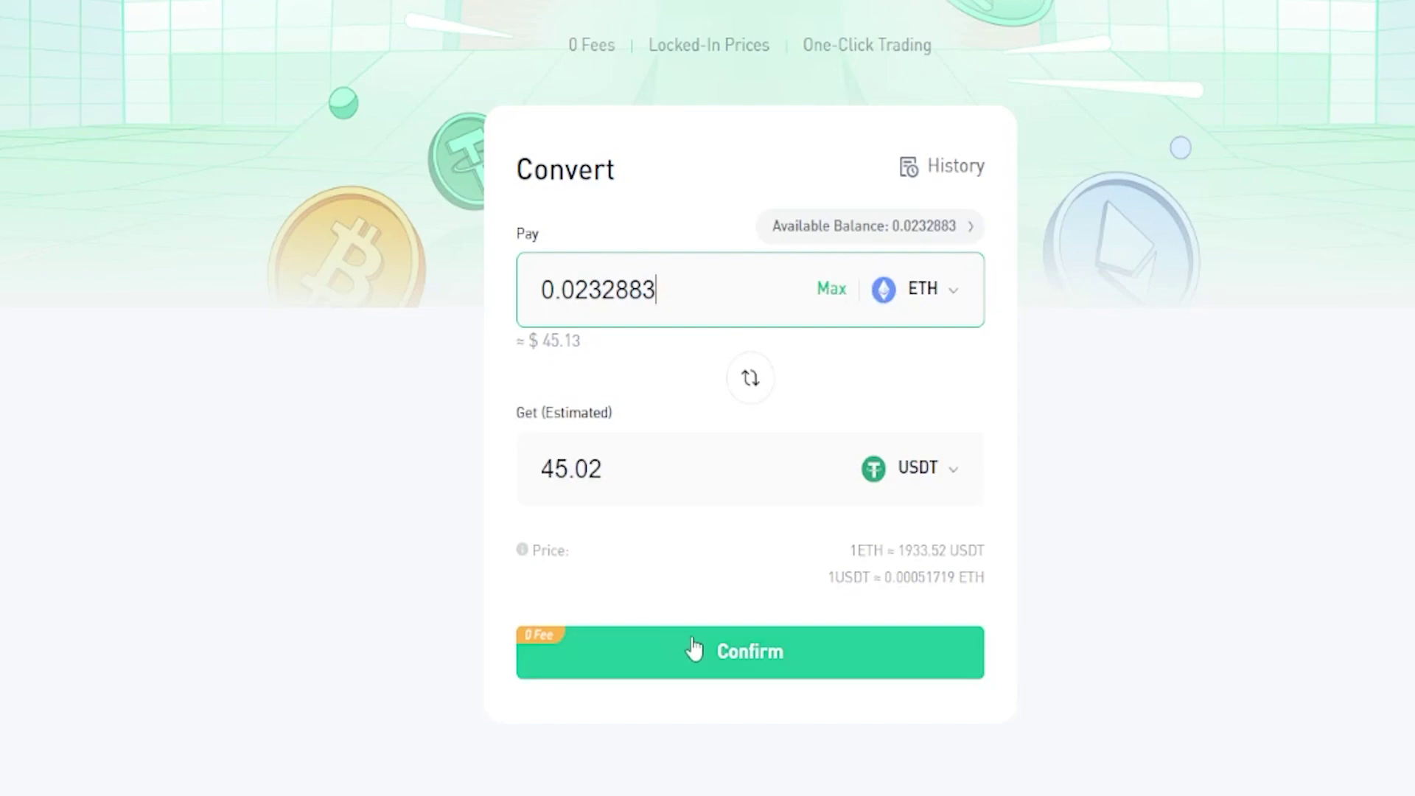
{"action": "left_click", "coordinate": [711, 661]}
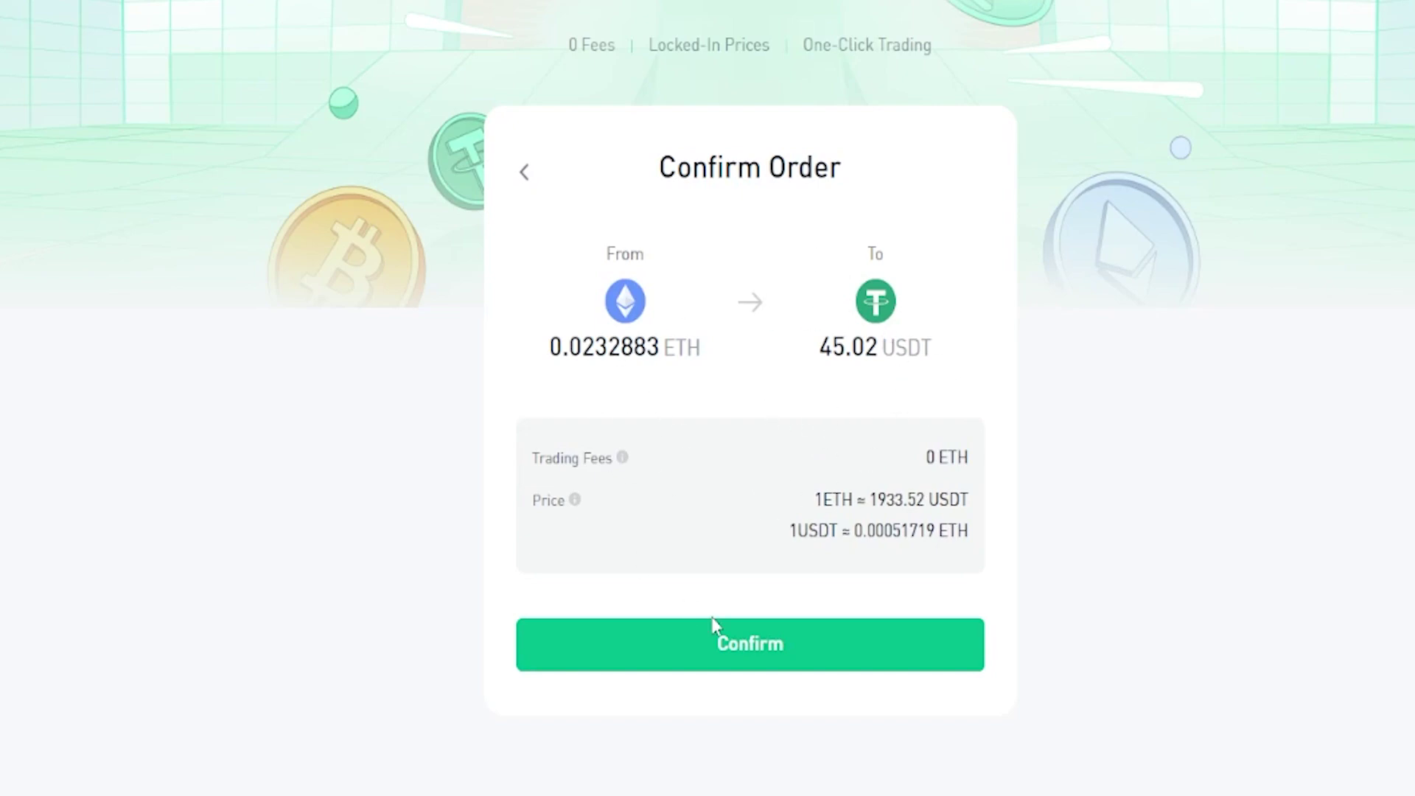
{"action": "left_click", "coordinate": [749, 653]}
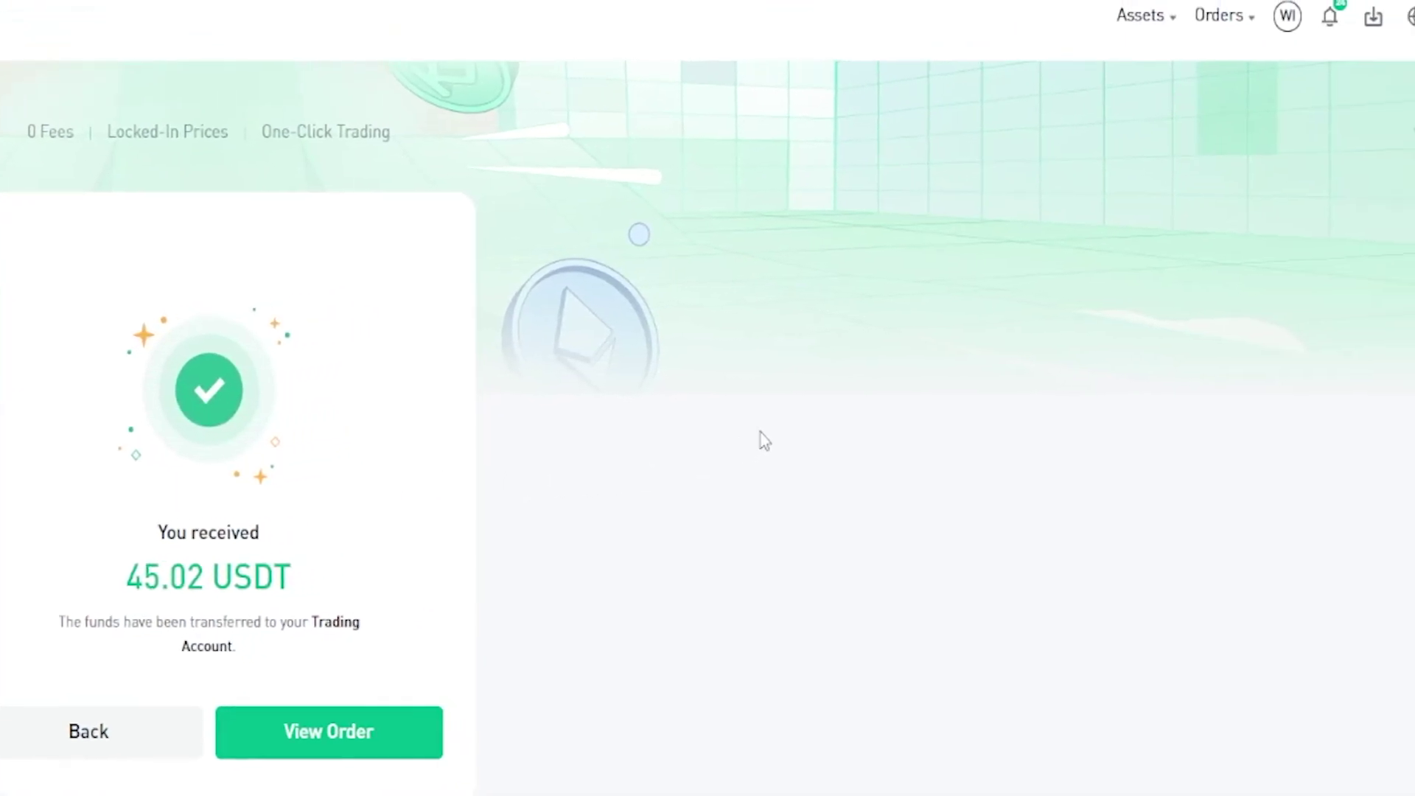
{"action": "mouse_move", "coordinate": [1066, 30]}
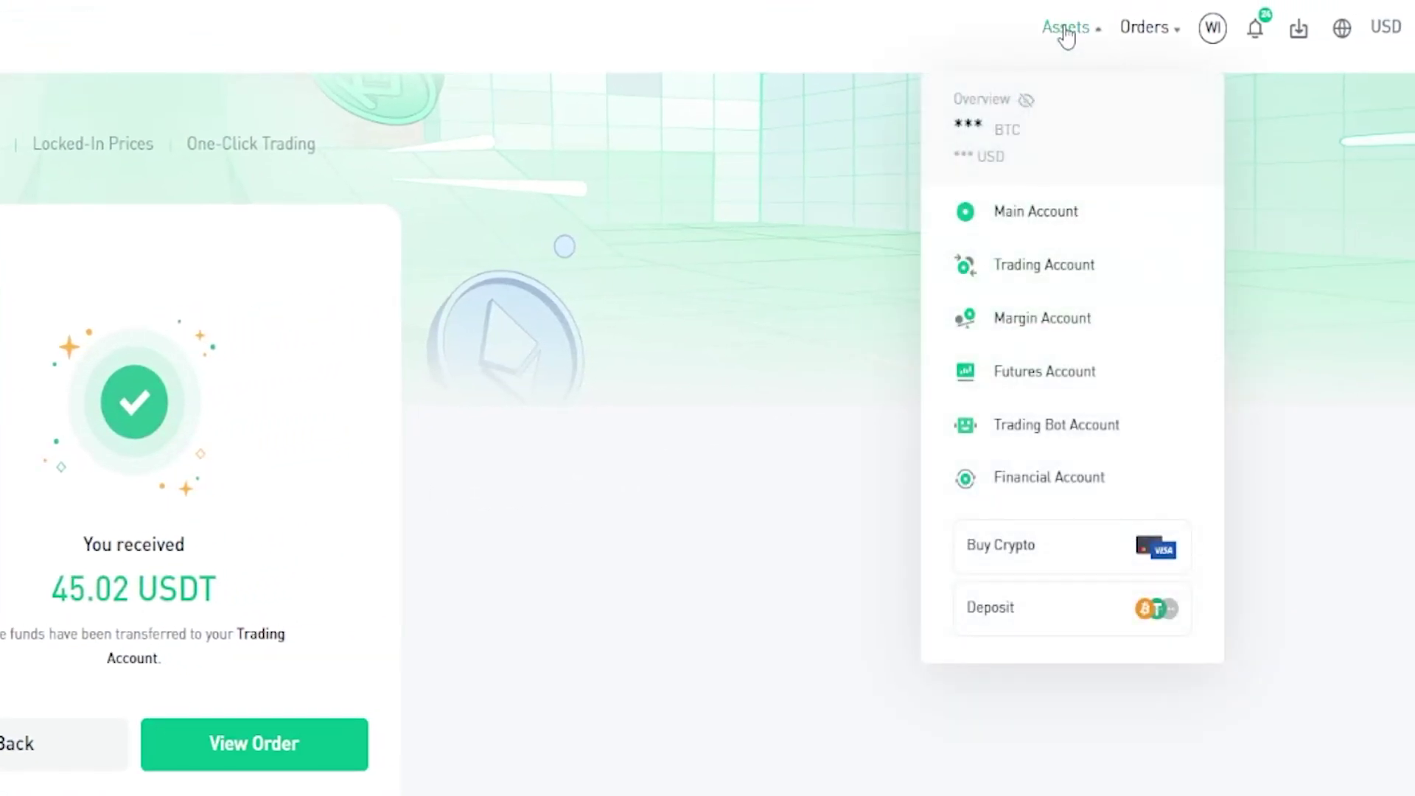
Show Assets > Overview and start a USDT transfer from the Trading Account card.
{"action": "left_click", "coordinate": [1073, 140]}
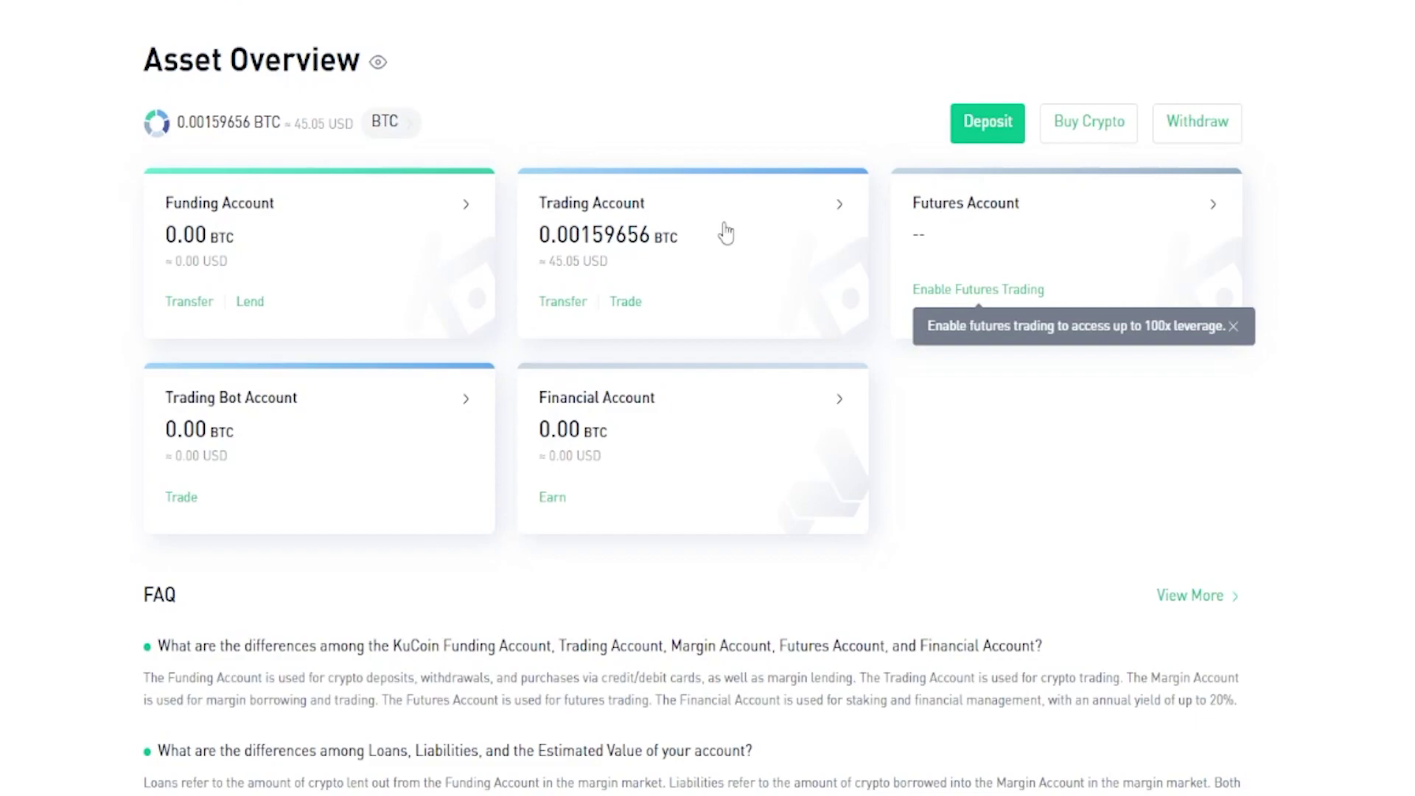
{"action": "left_click", "coordinate": [558, 304]}
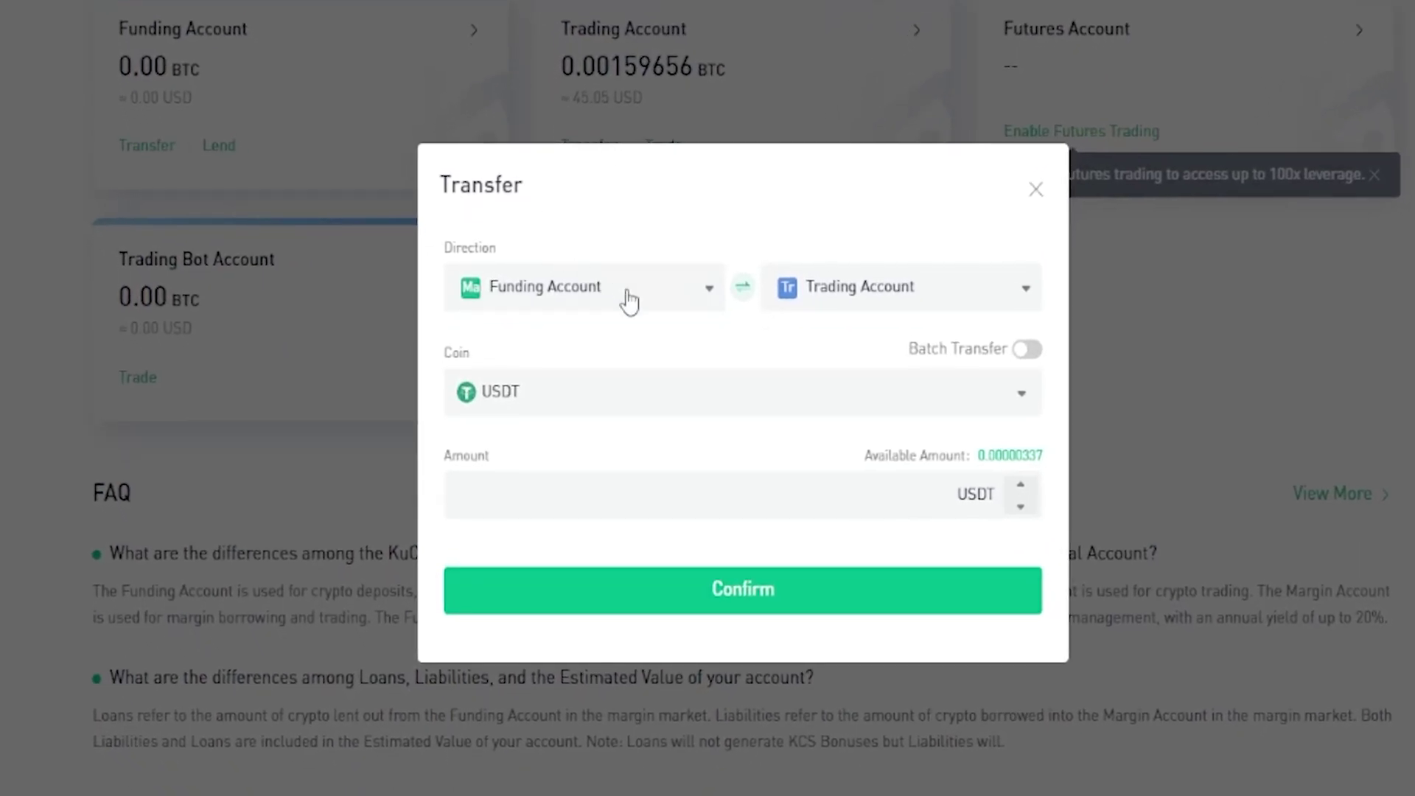
Transfer the full 45.02 USDT from the Trading Account to the Funding Account.
{"action": "left_click", "coordinate": [746, 297]}
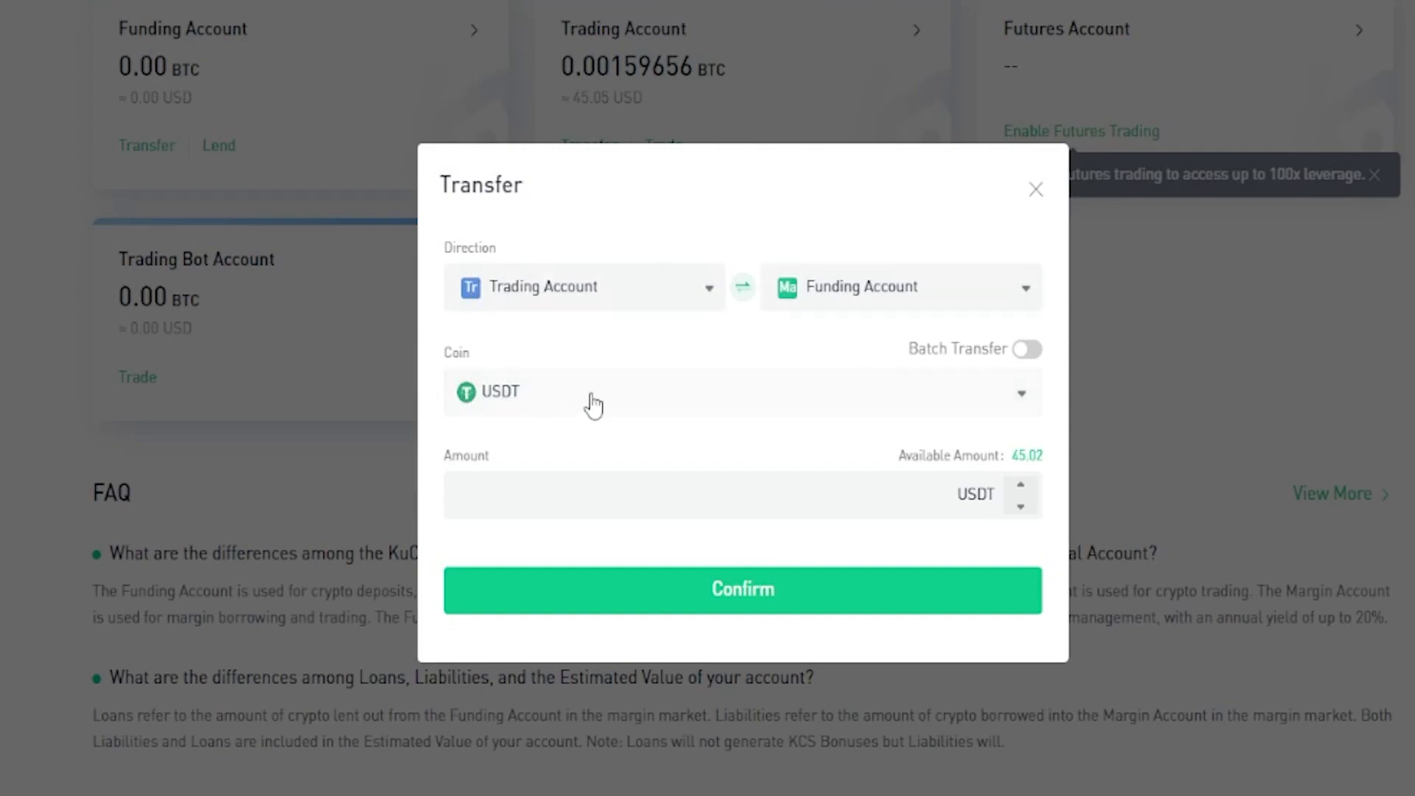
{"action": "left_click", "coordinate": [558, 488]}
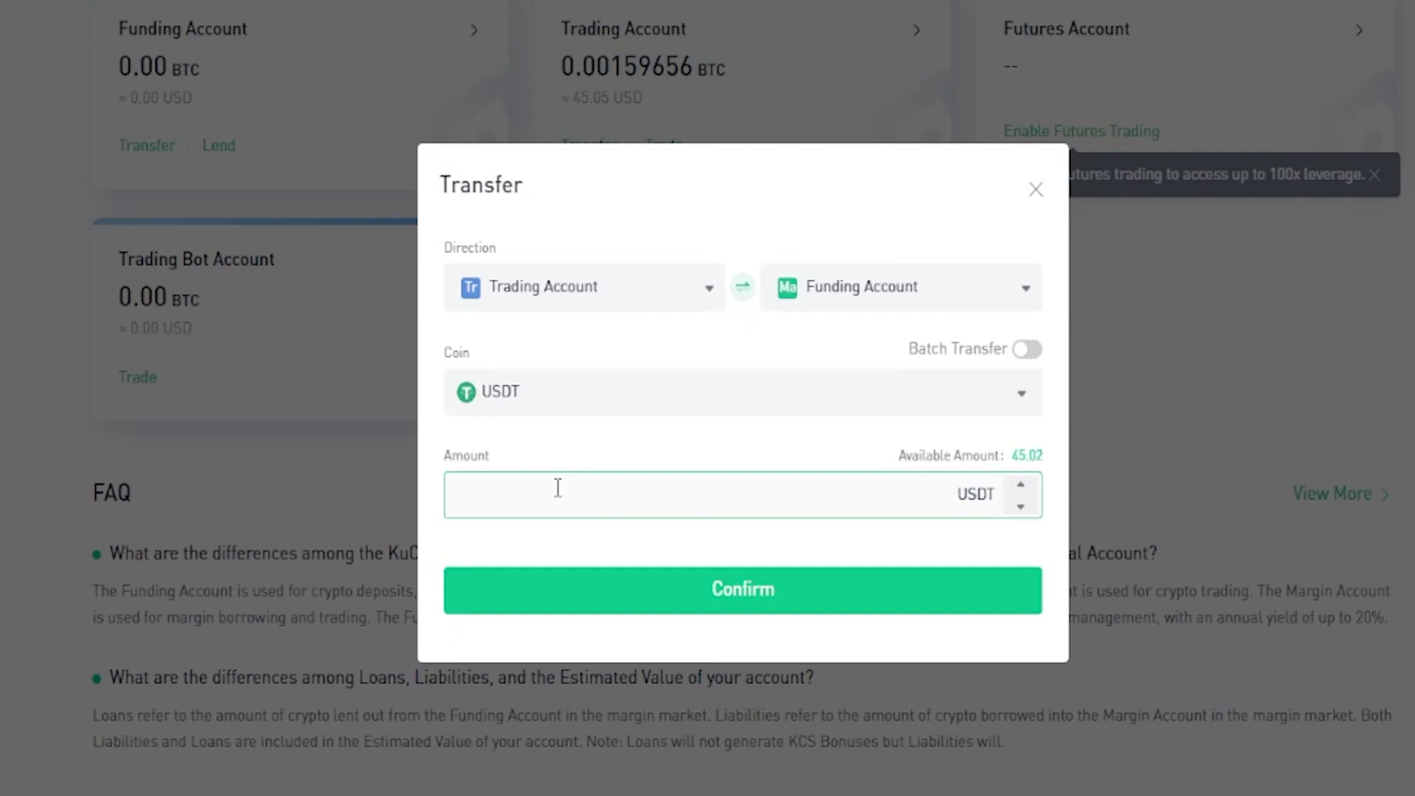
{"action": "left_click", "coordinate": [1025, 457]}
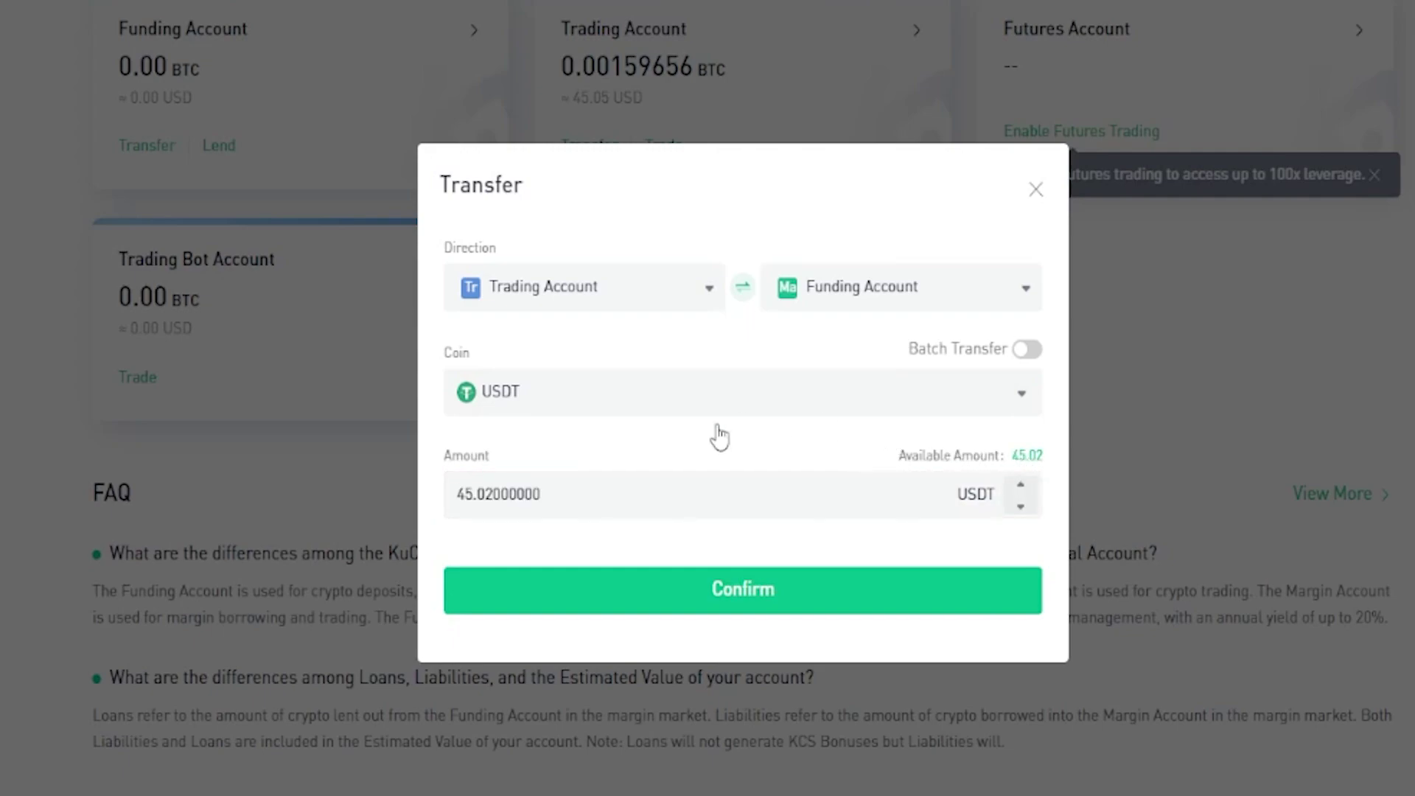
{"action": "left_click", "coordinate": [718, 591]}
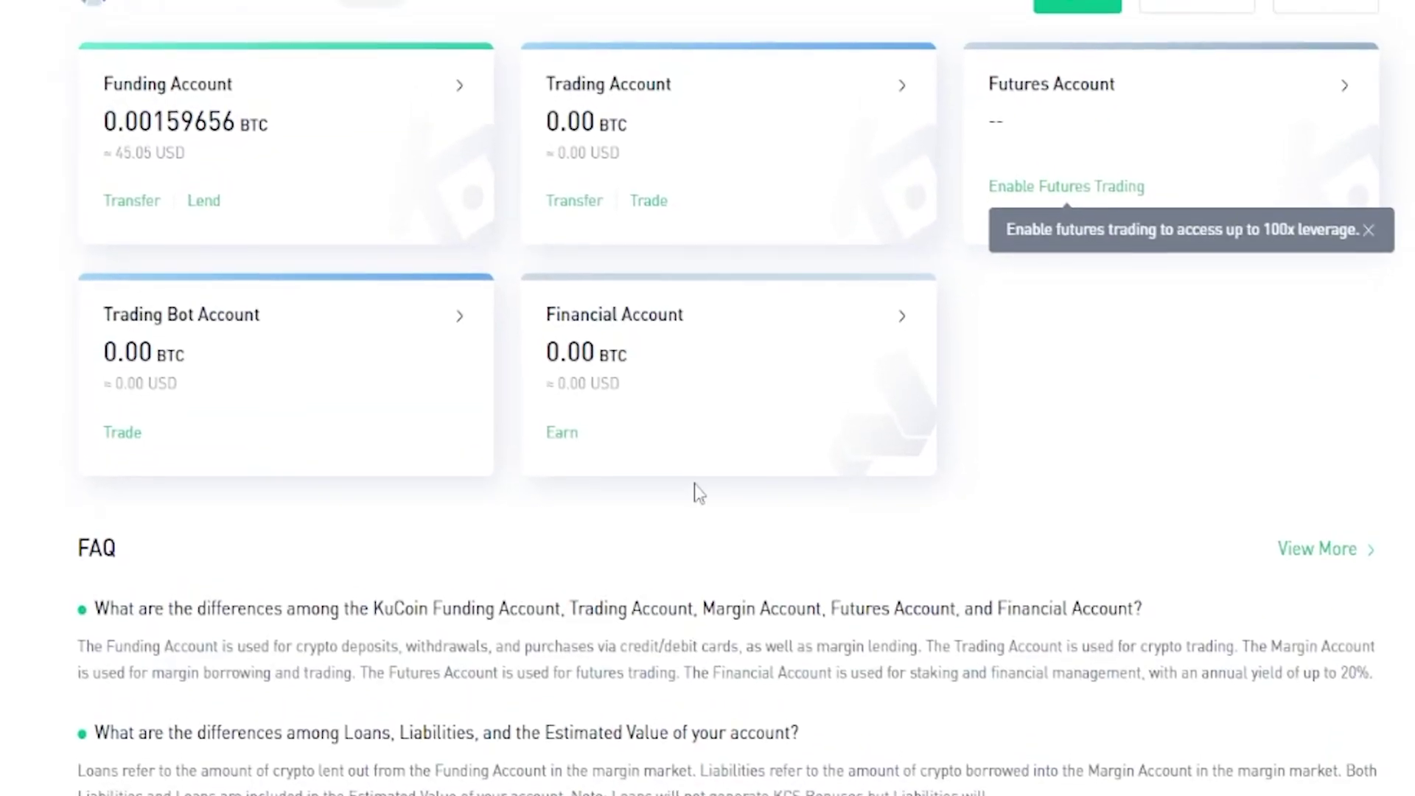